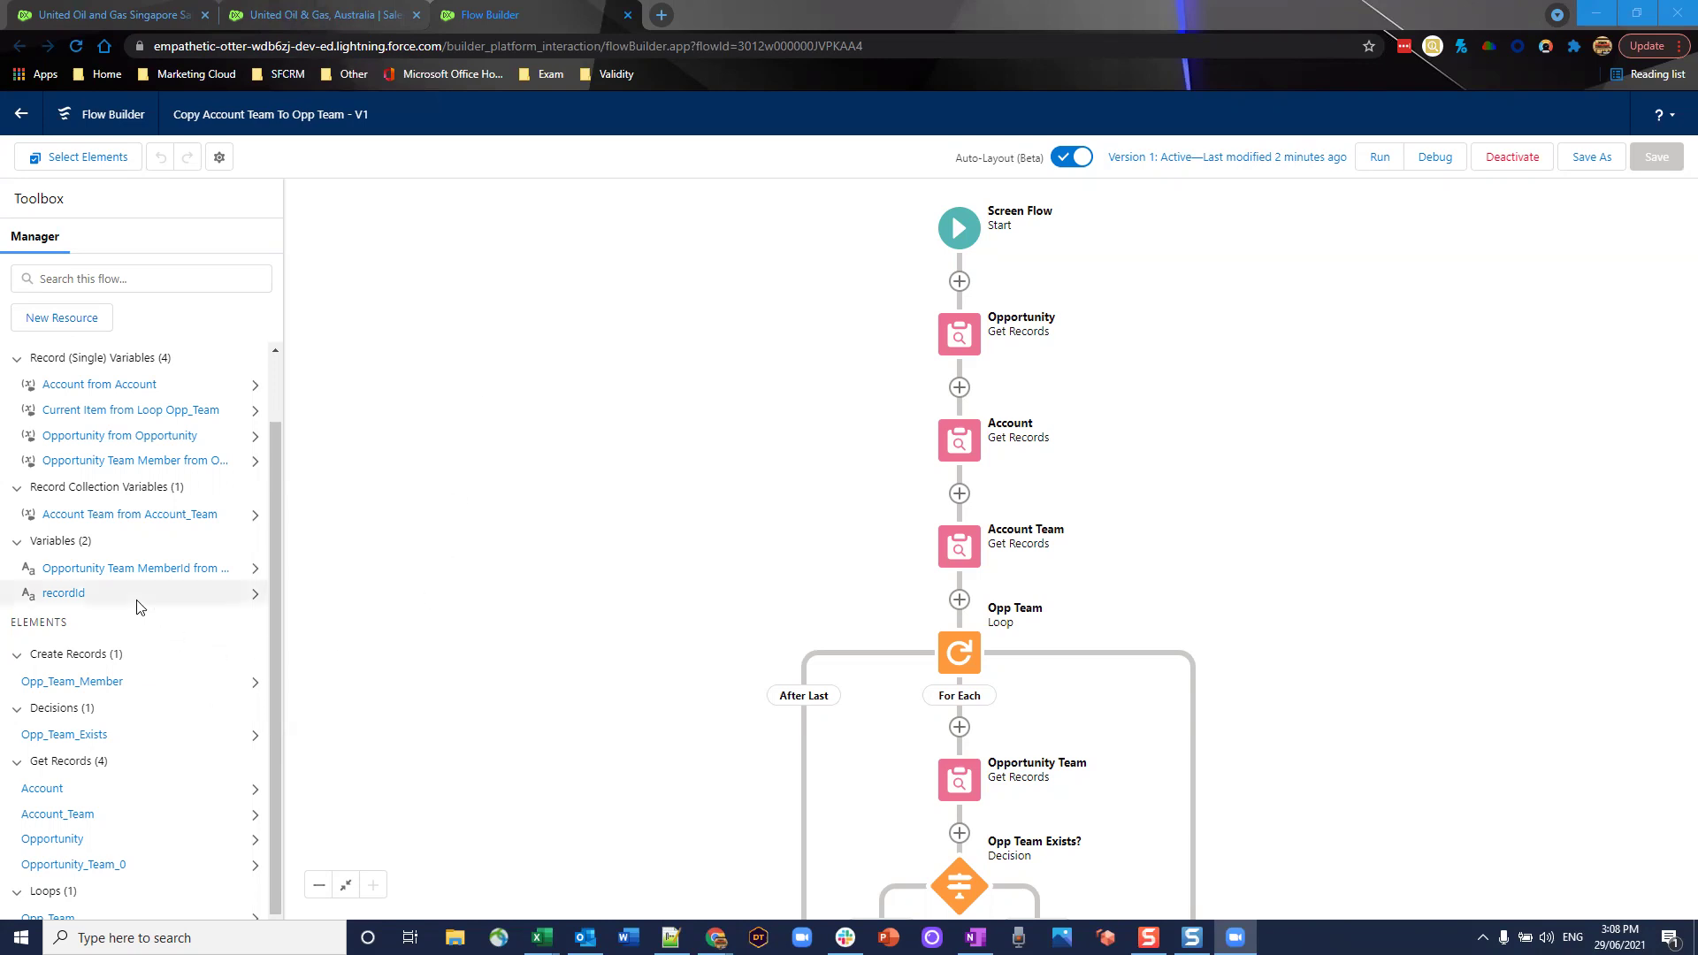
click(74, 594)
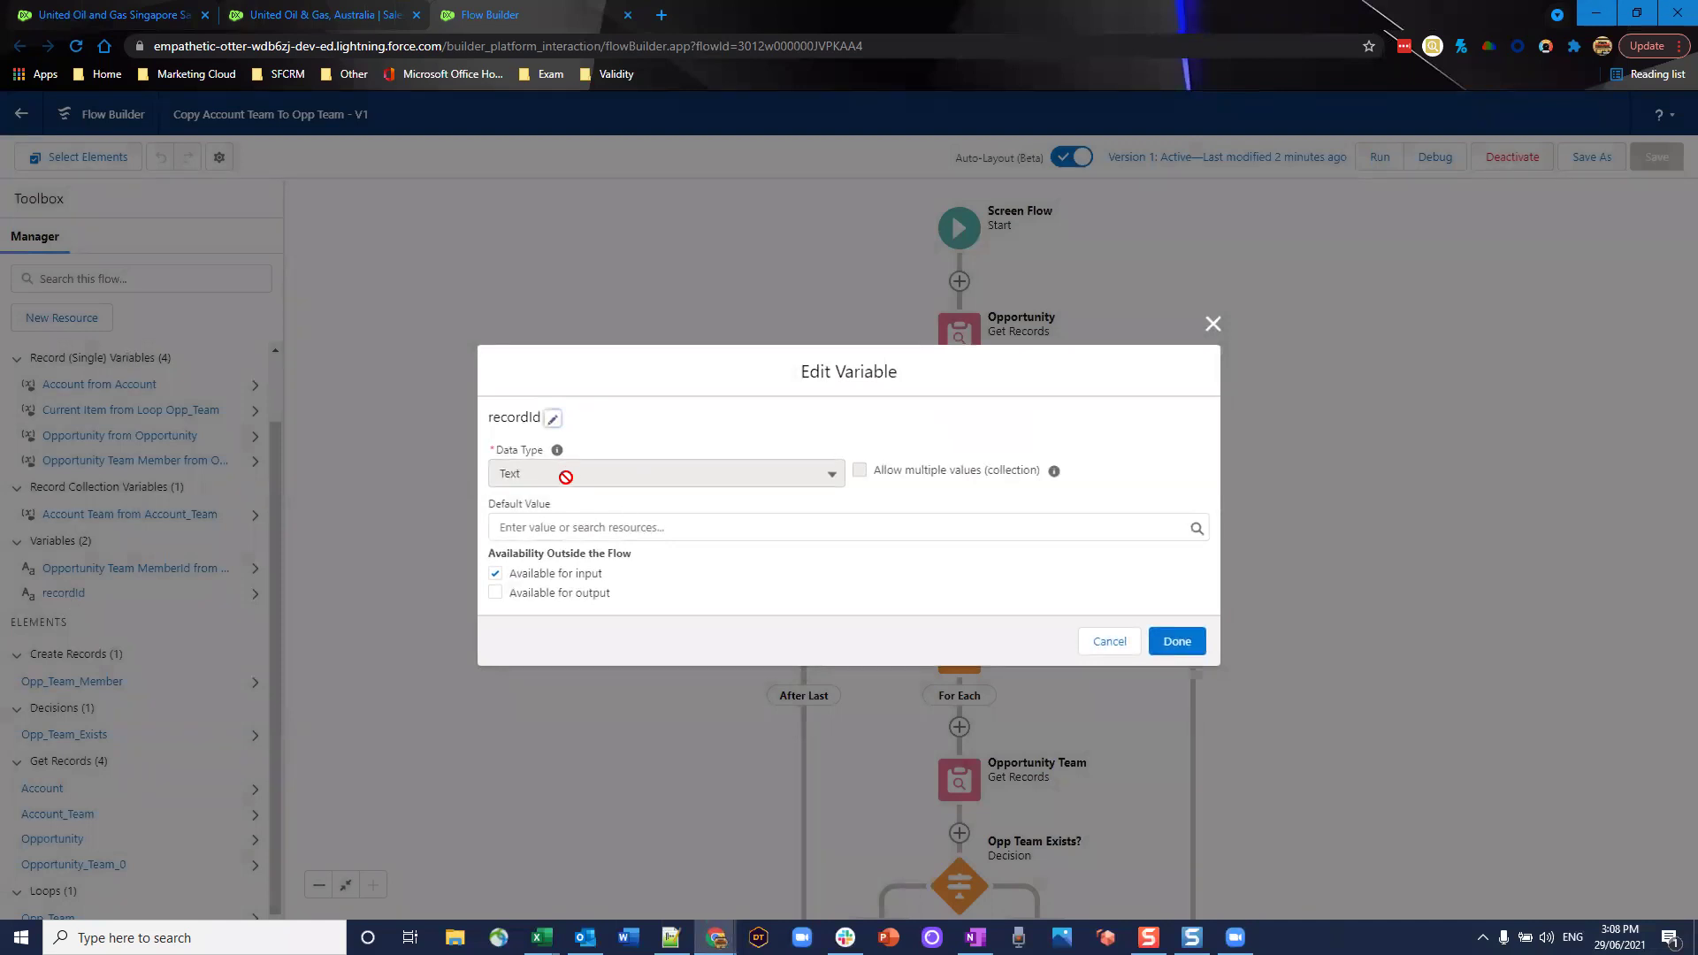
drag(540, 416, 490, 417)
click(490, 418)
click(1092, 647)
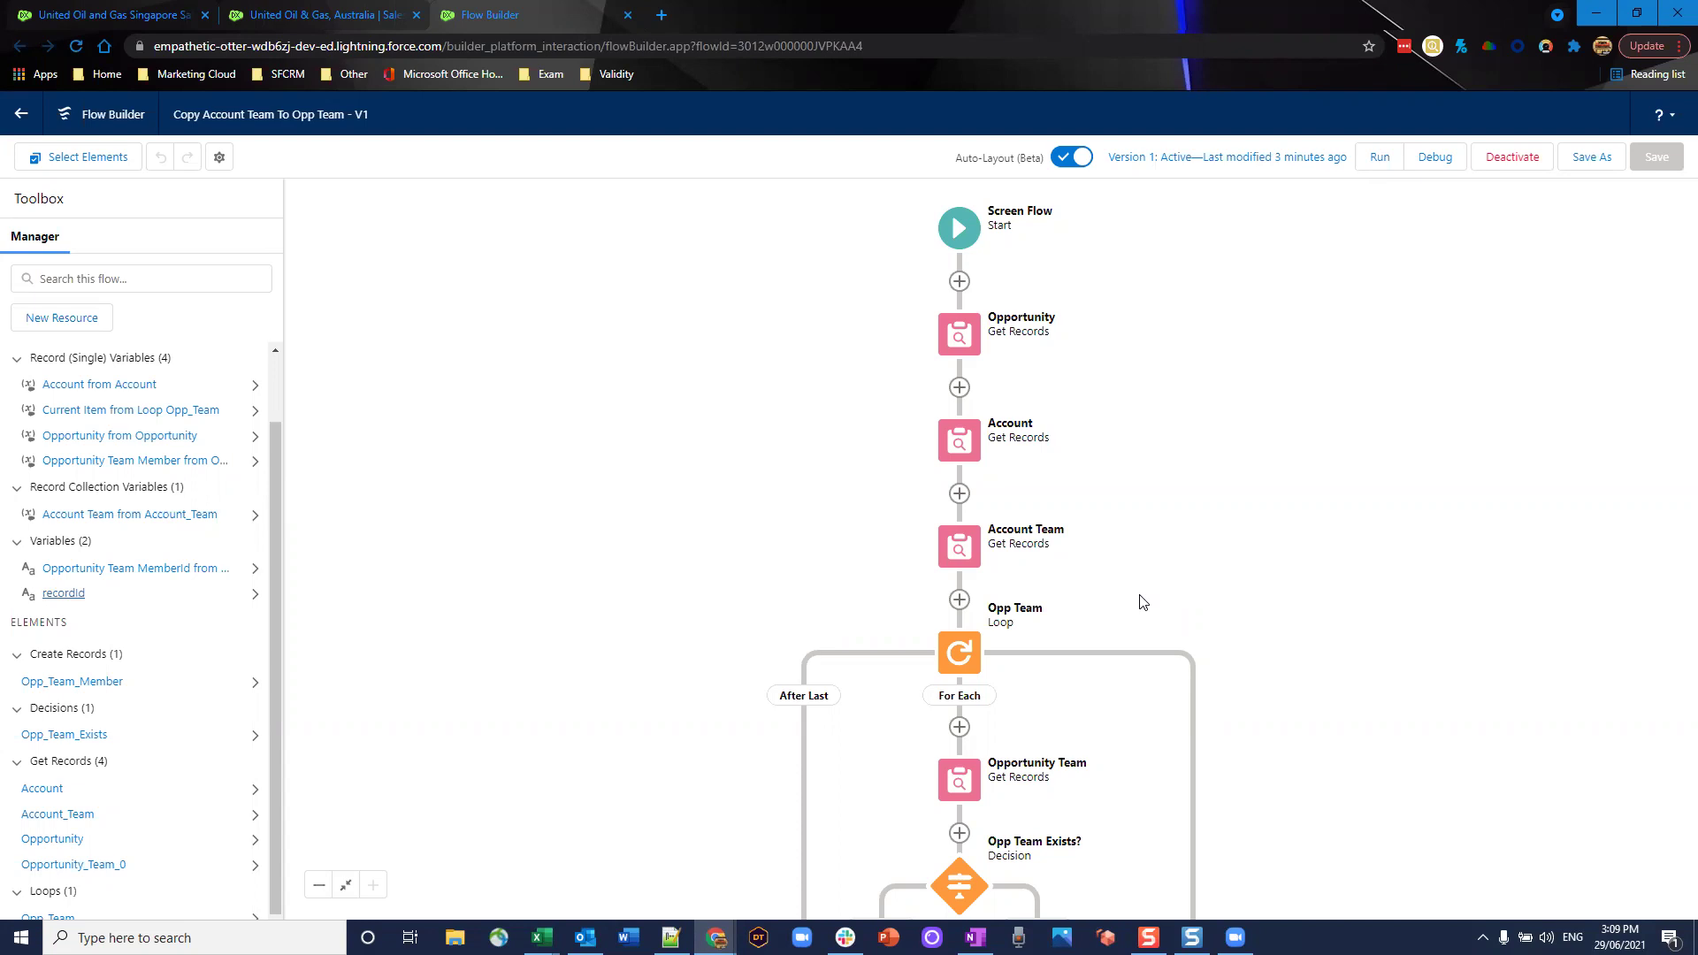
click(952, 351)
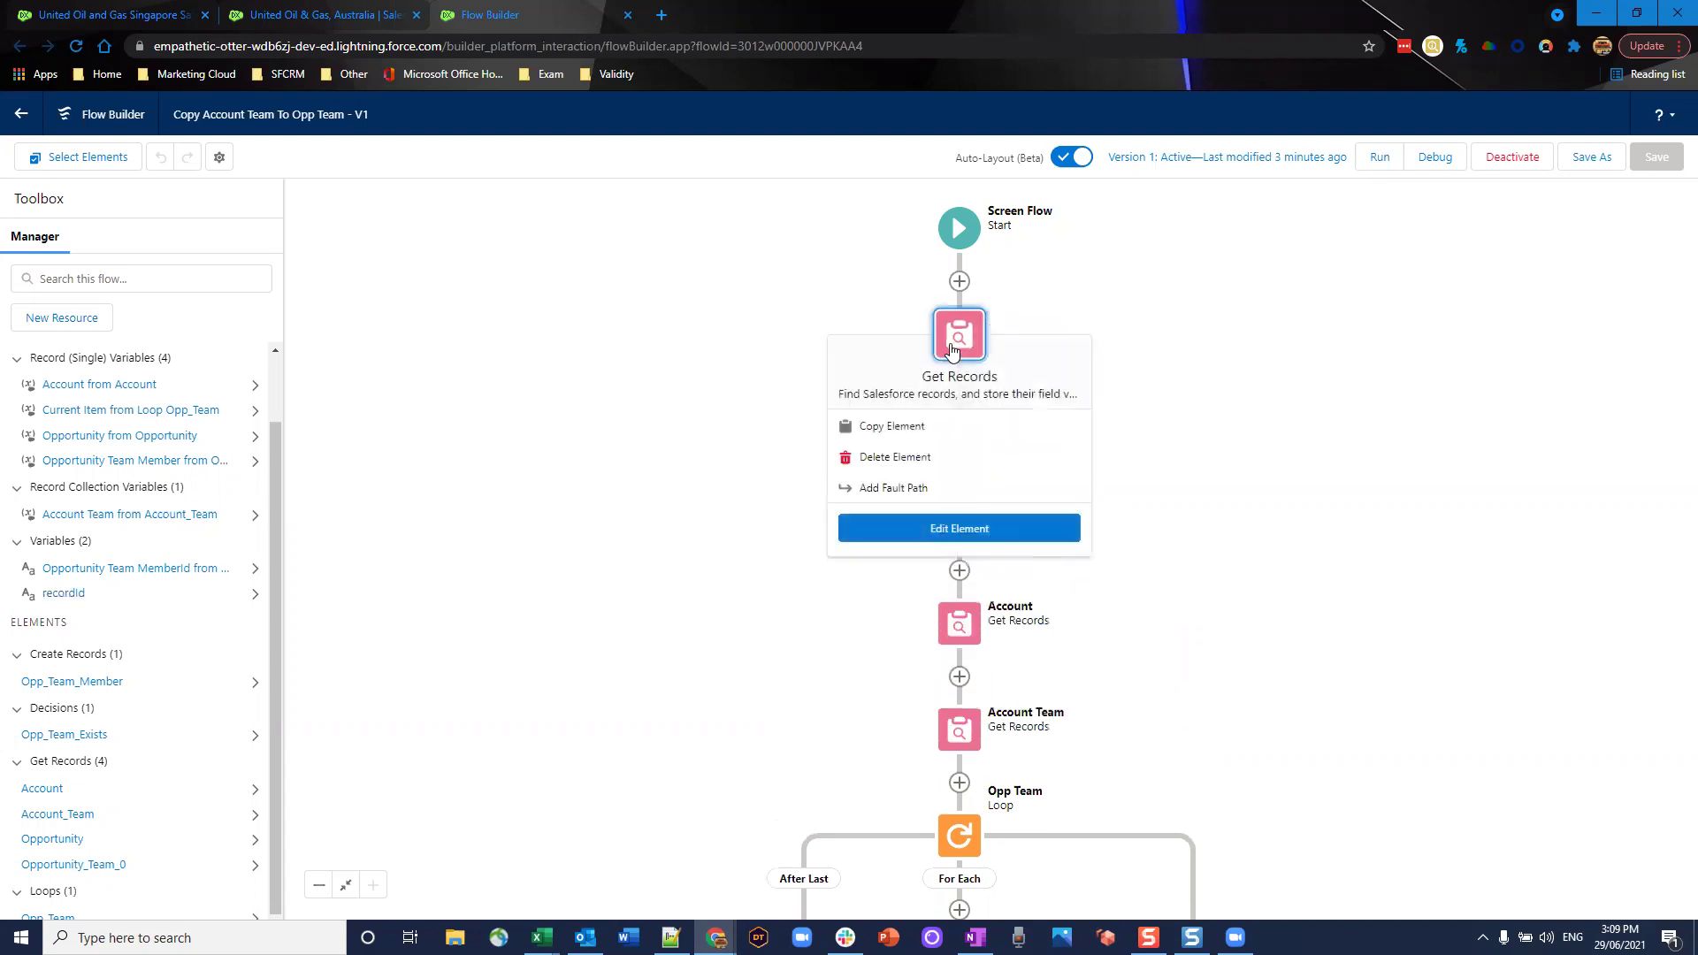
click(962, 526)
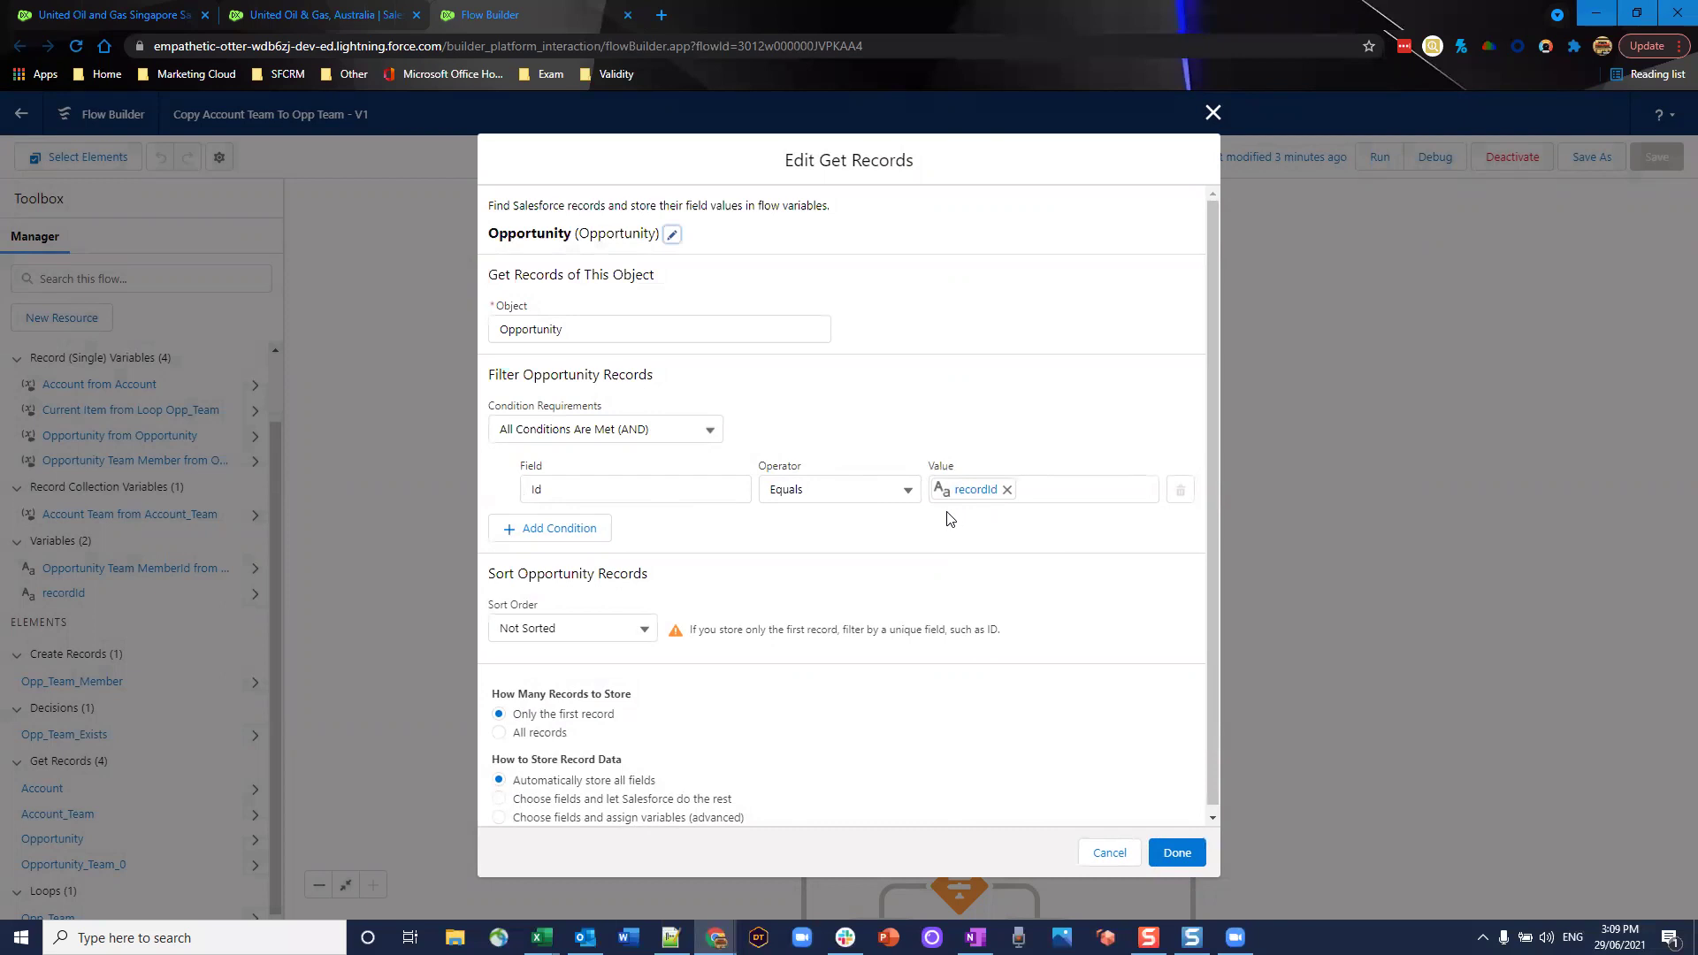
scroll(950, 518, down, 1)
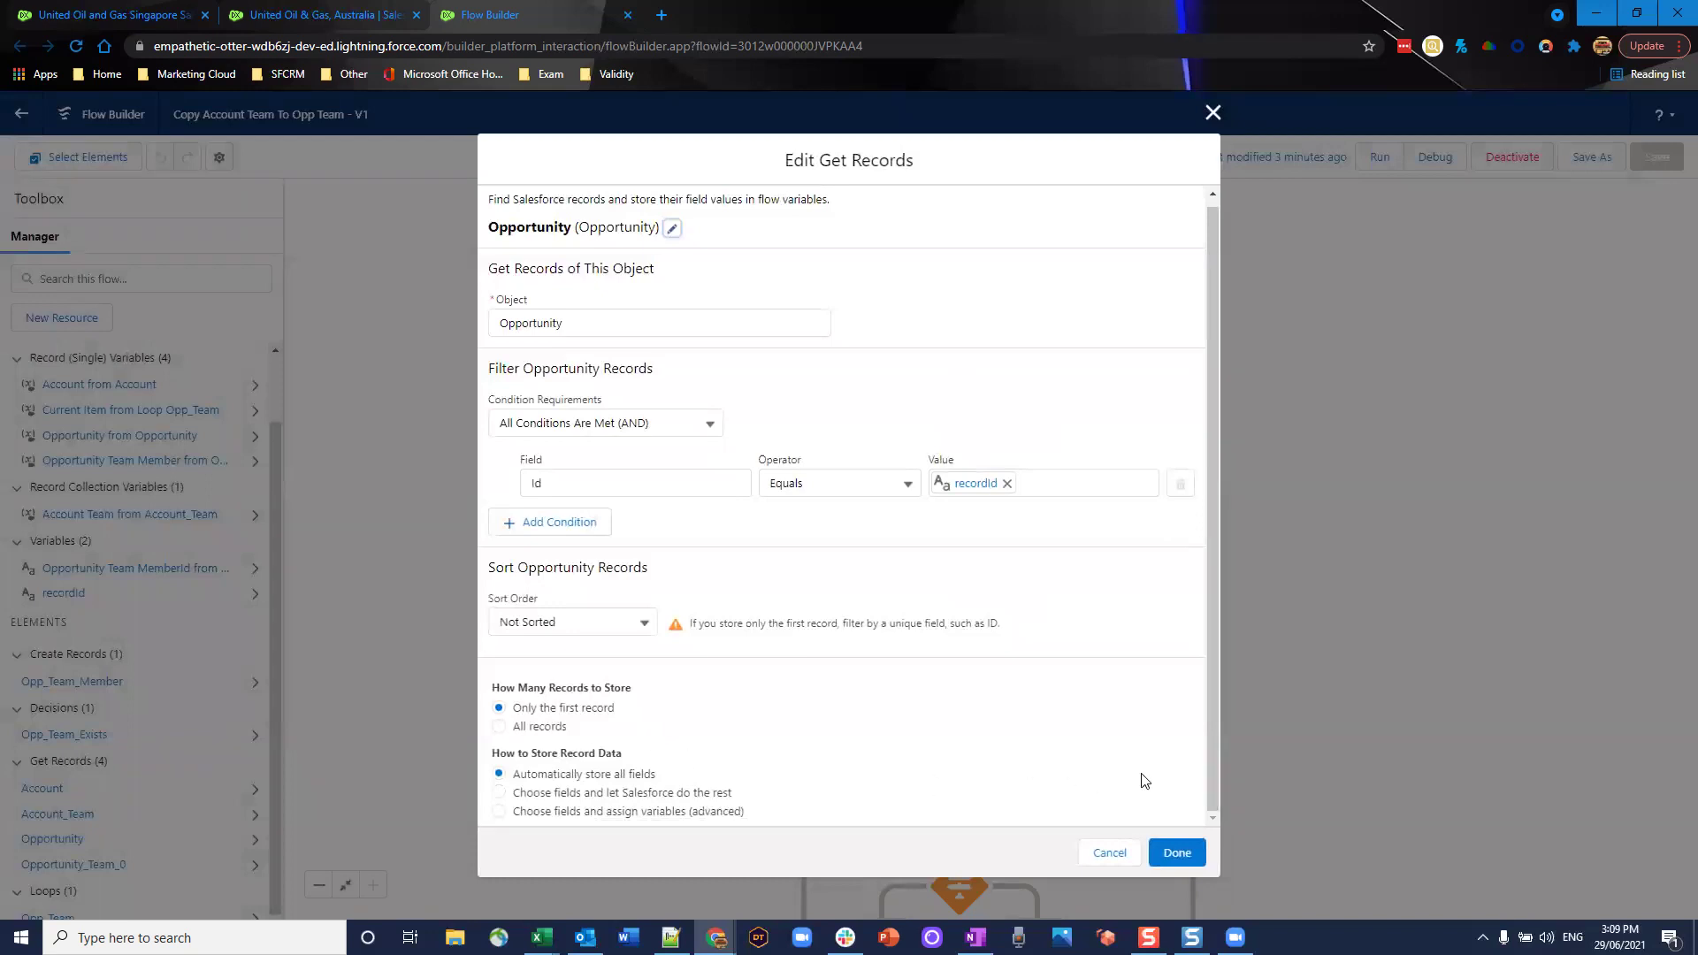
click(1170, 853)
scroll(1118, 521, down, 1)
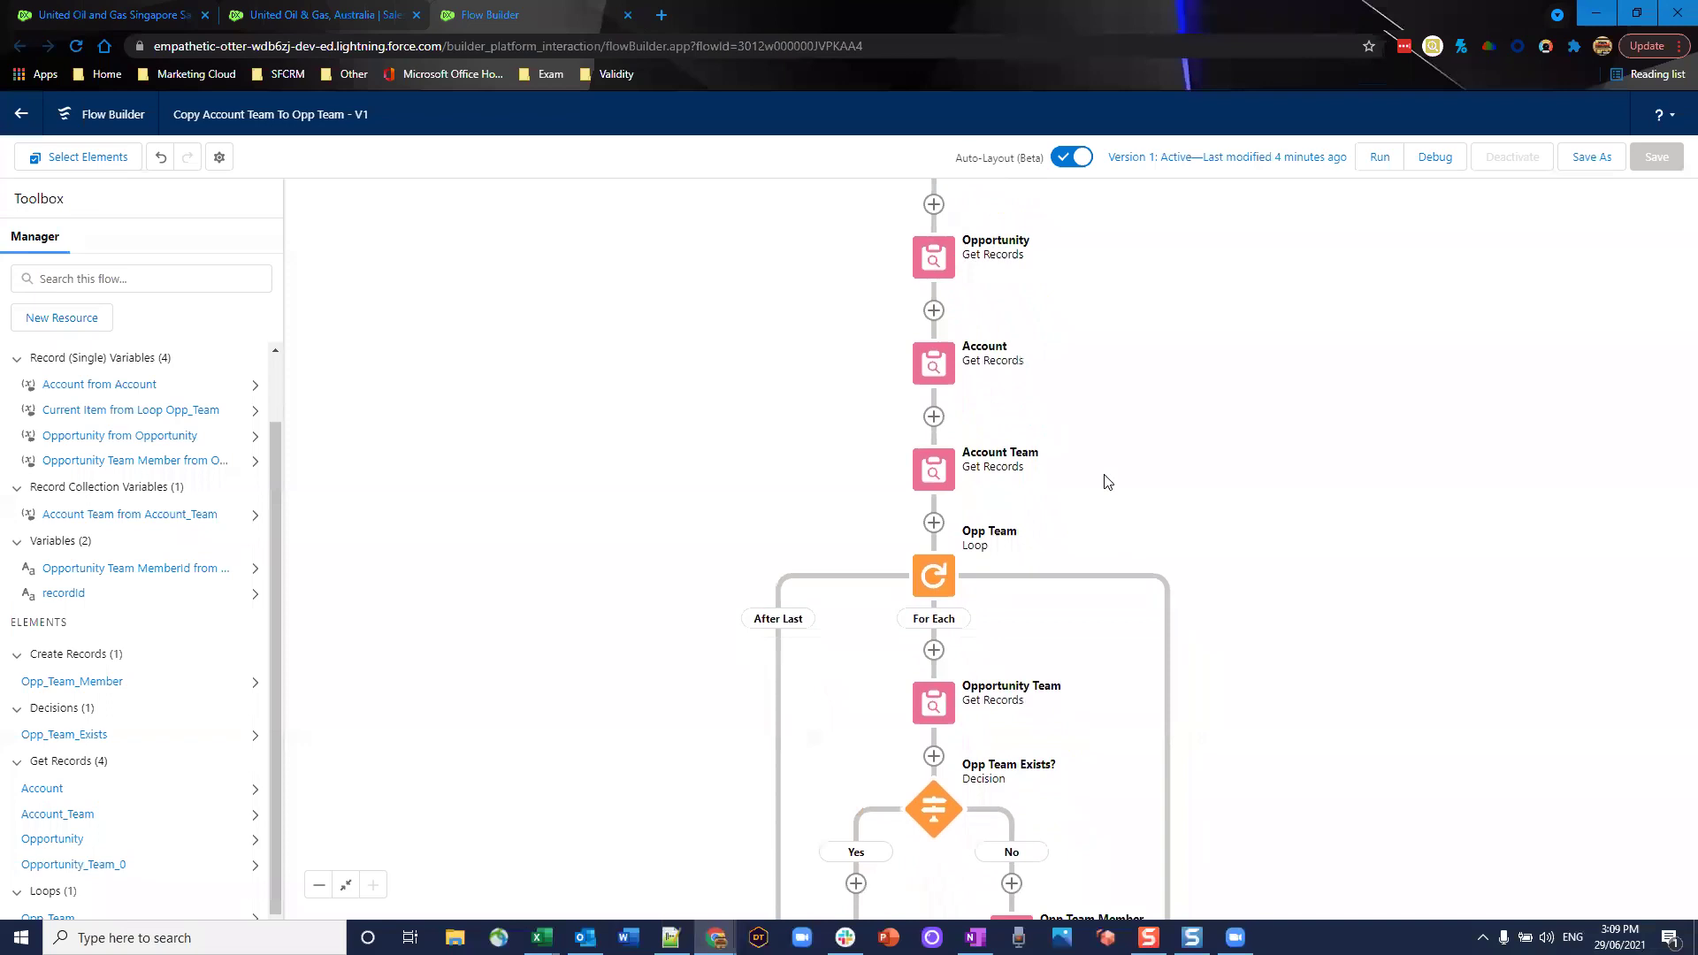
click(937, 363)
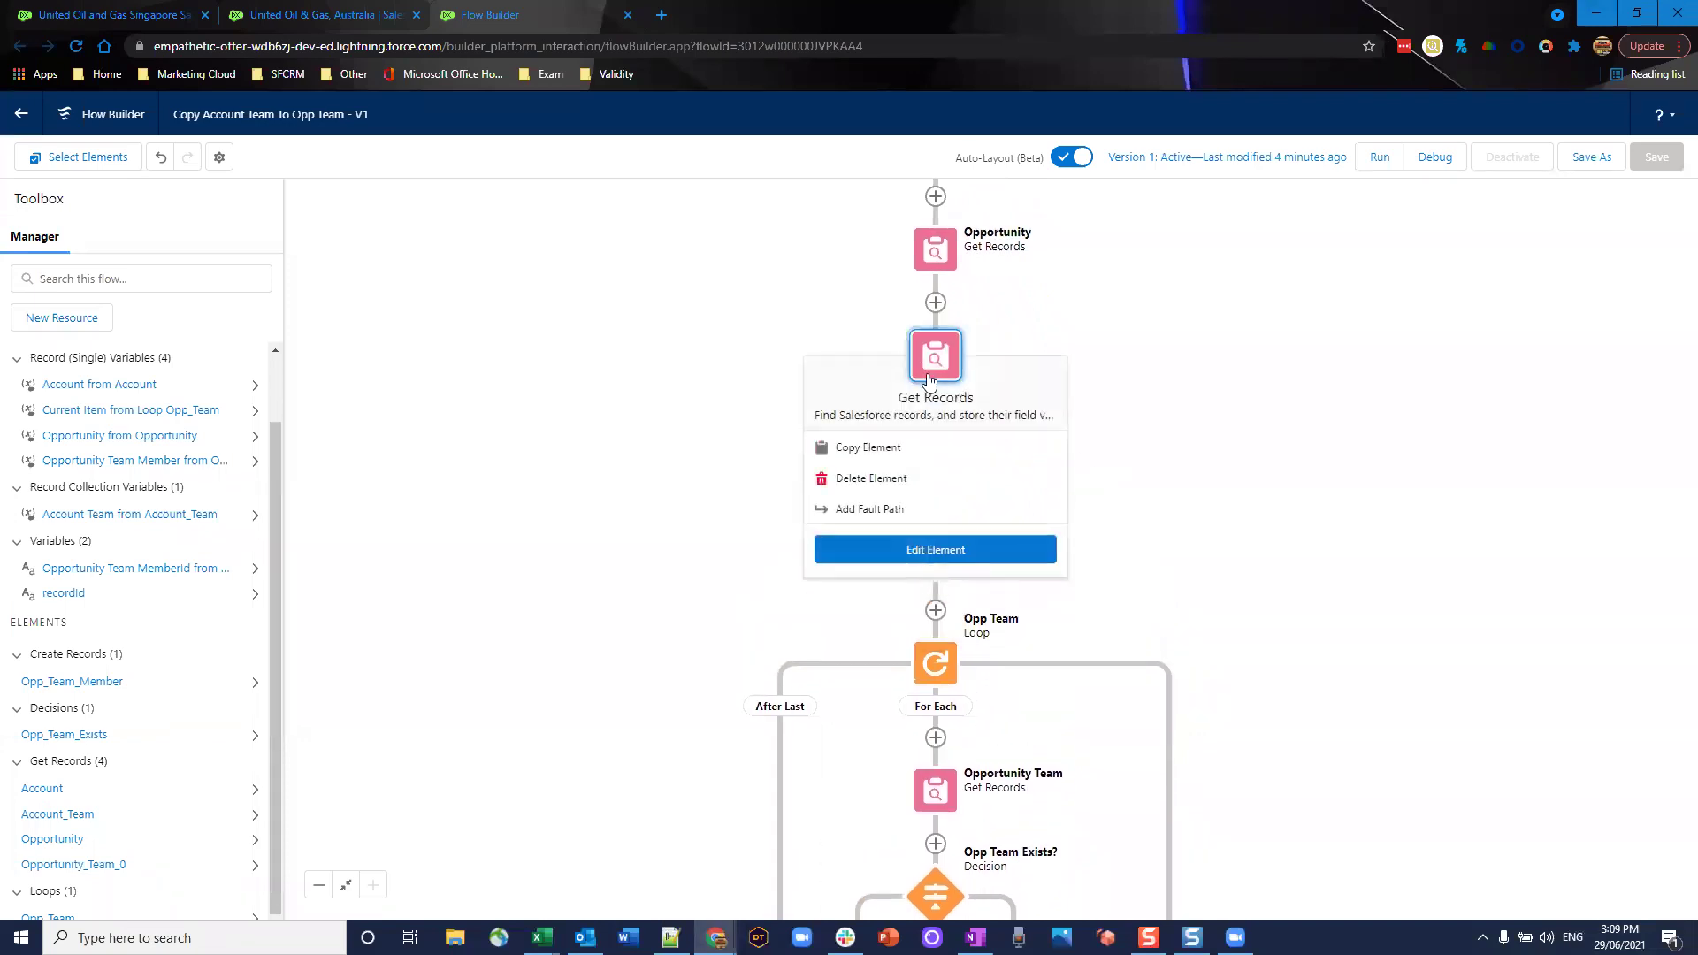
click(946, 552)
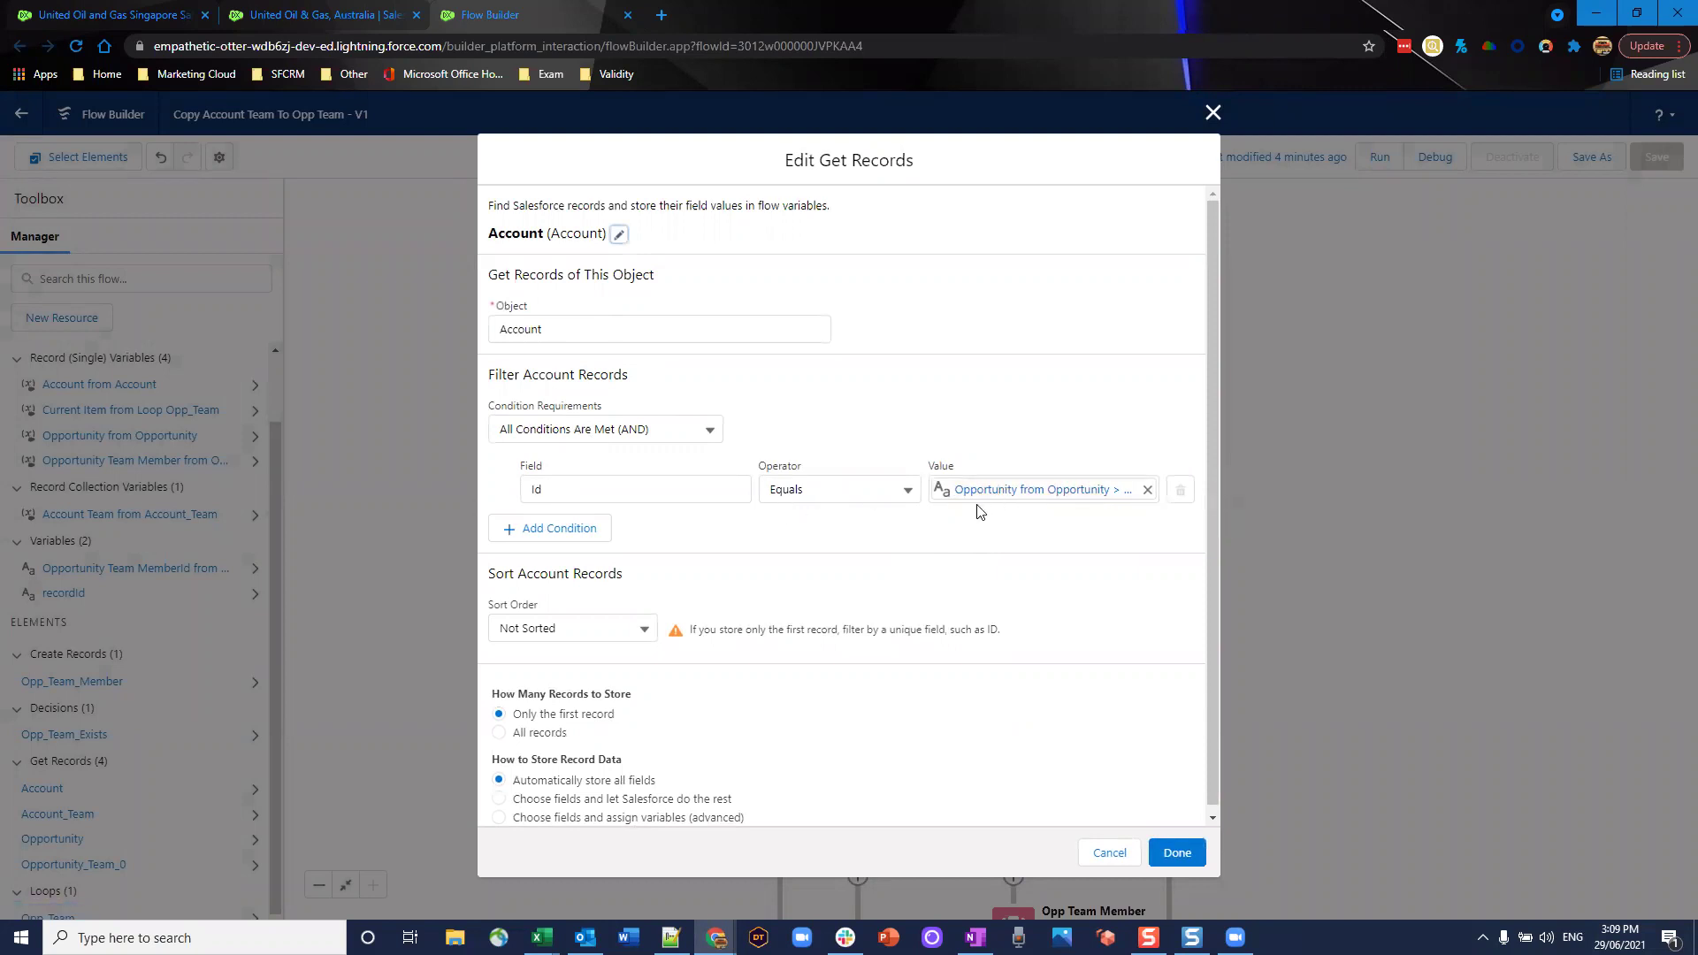
scroll(934, 530, down, 1)
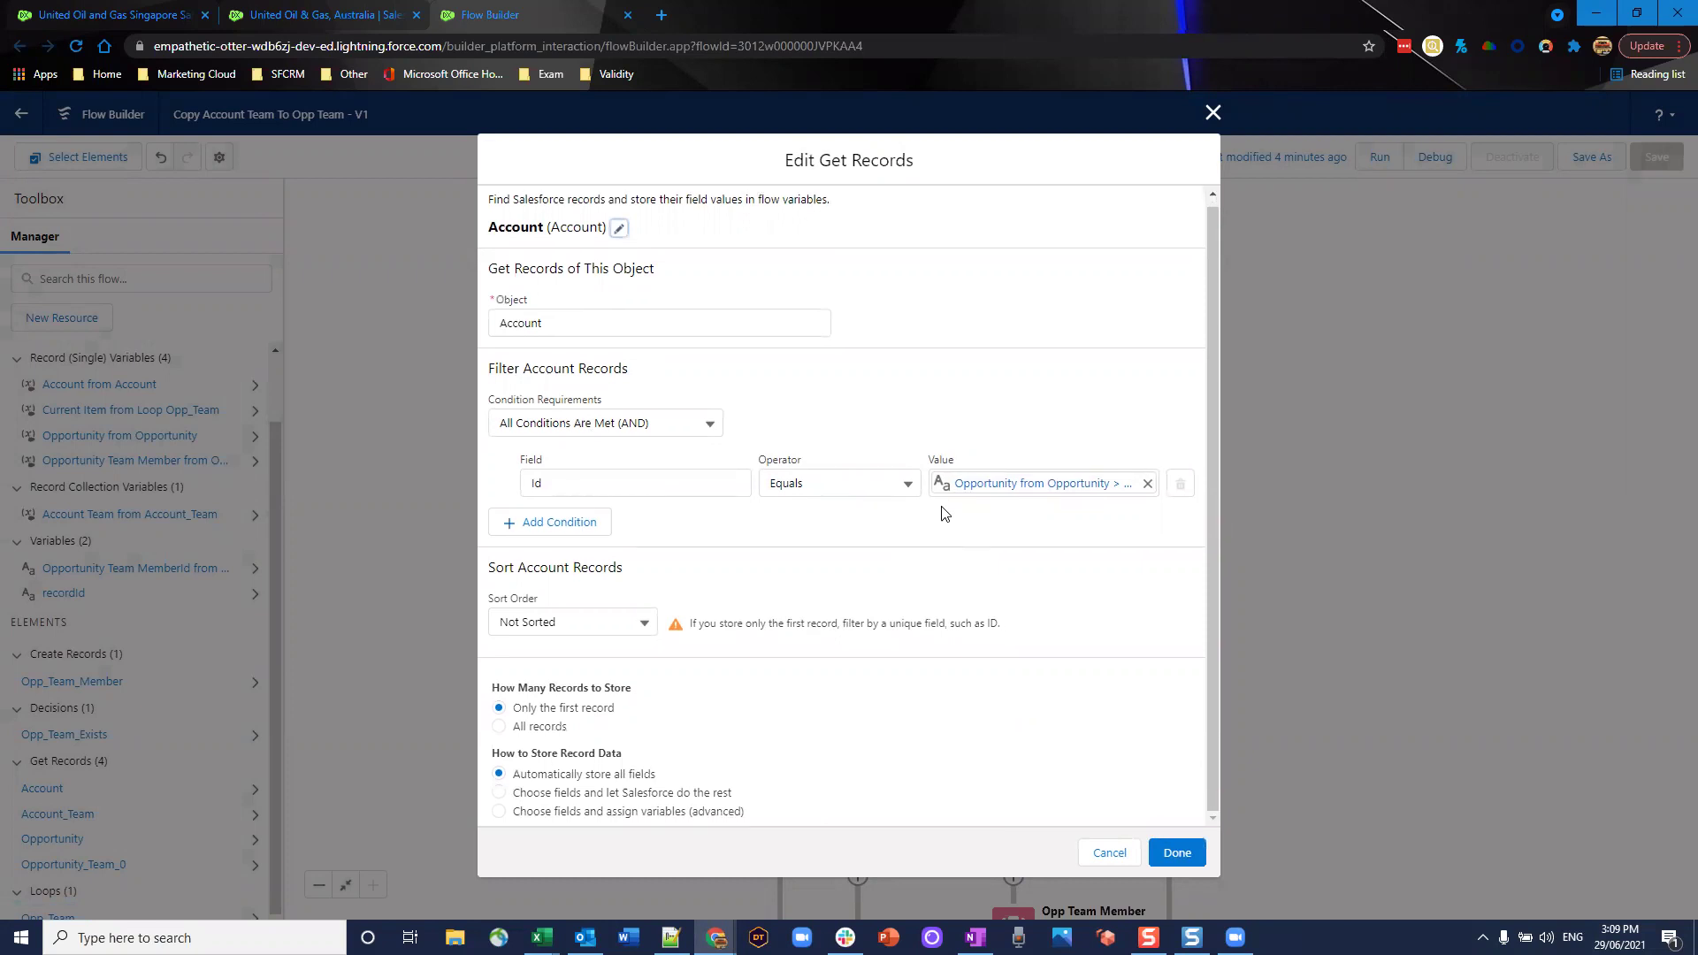
click(1176, 852)
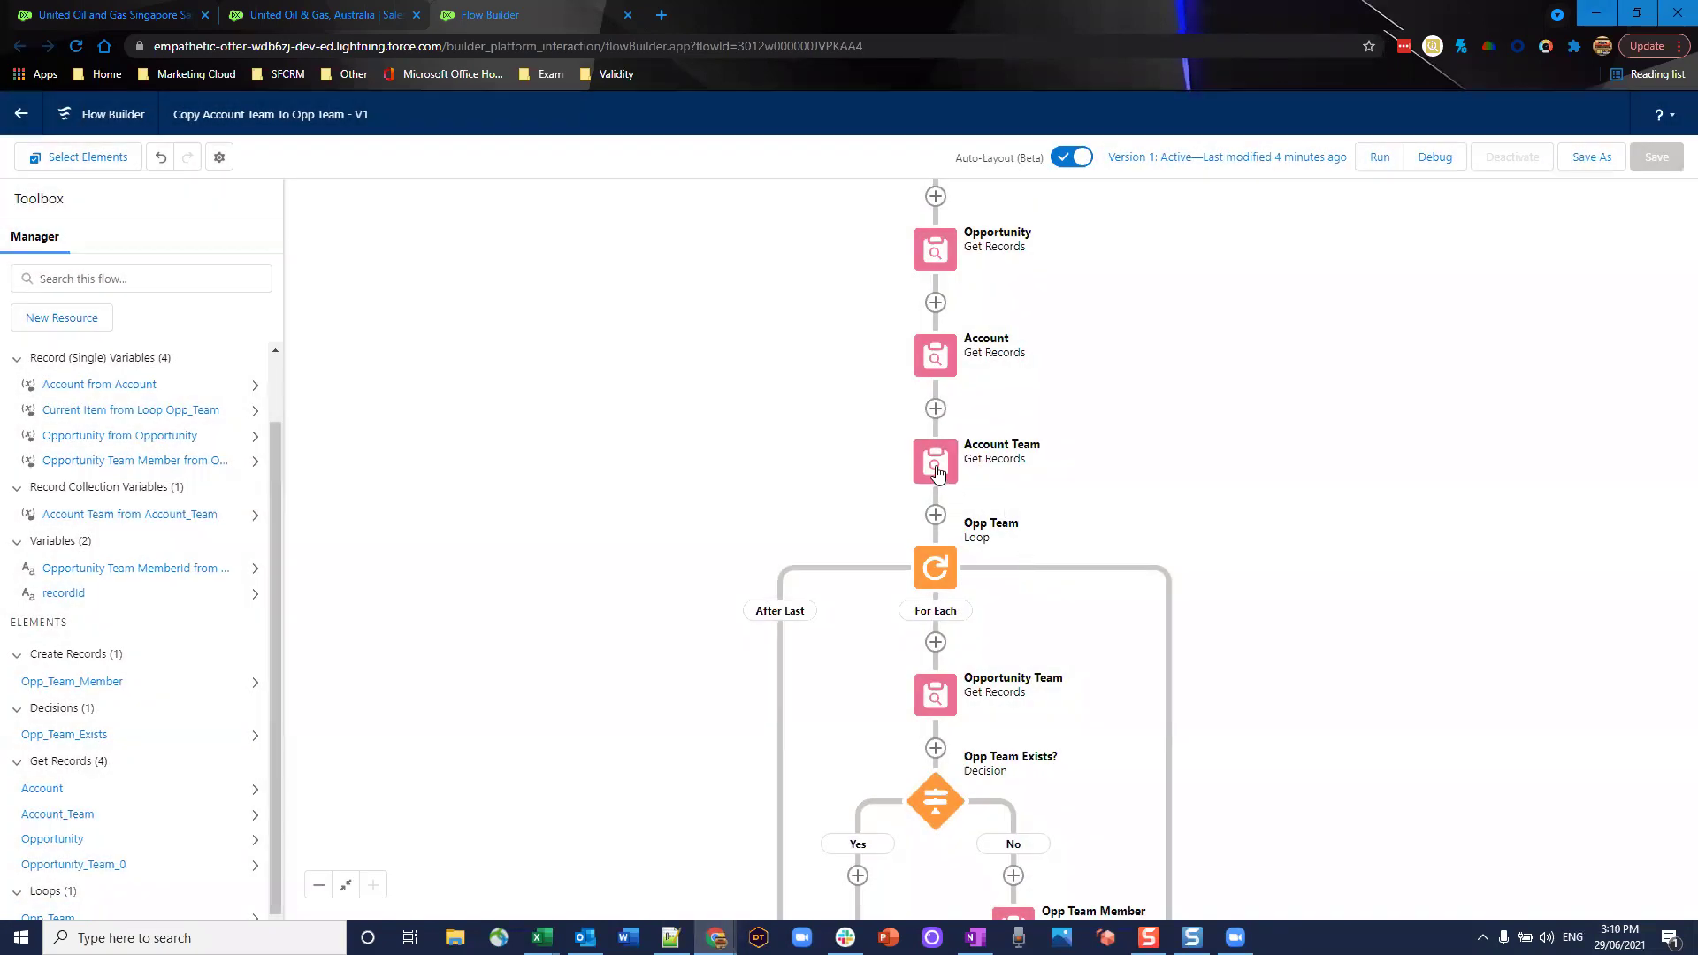
click(937, 472)
click(955, 653)
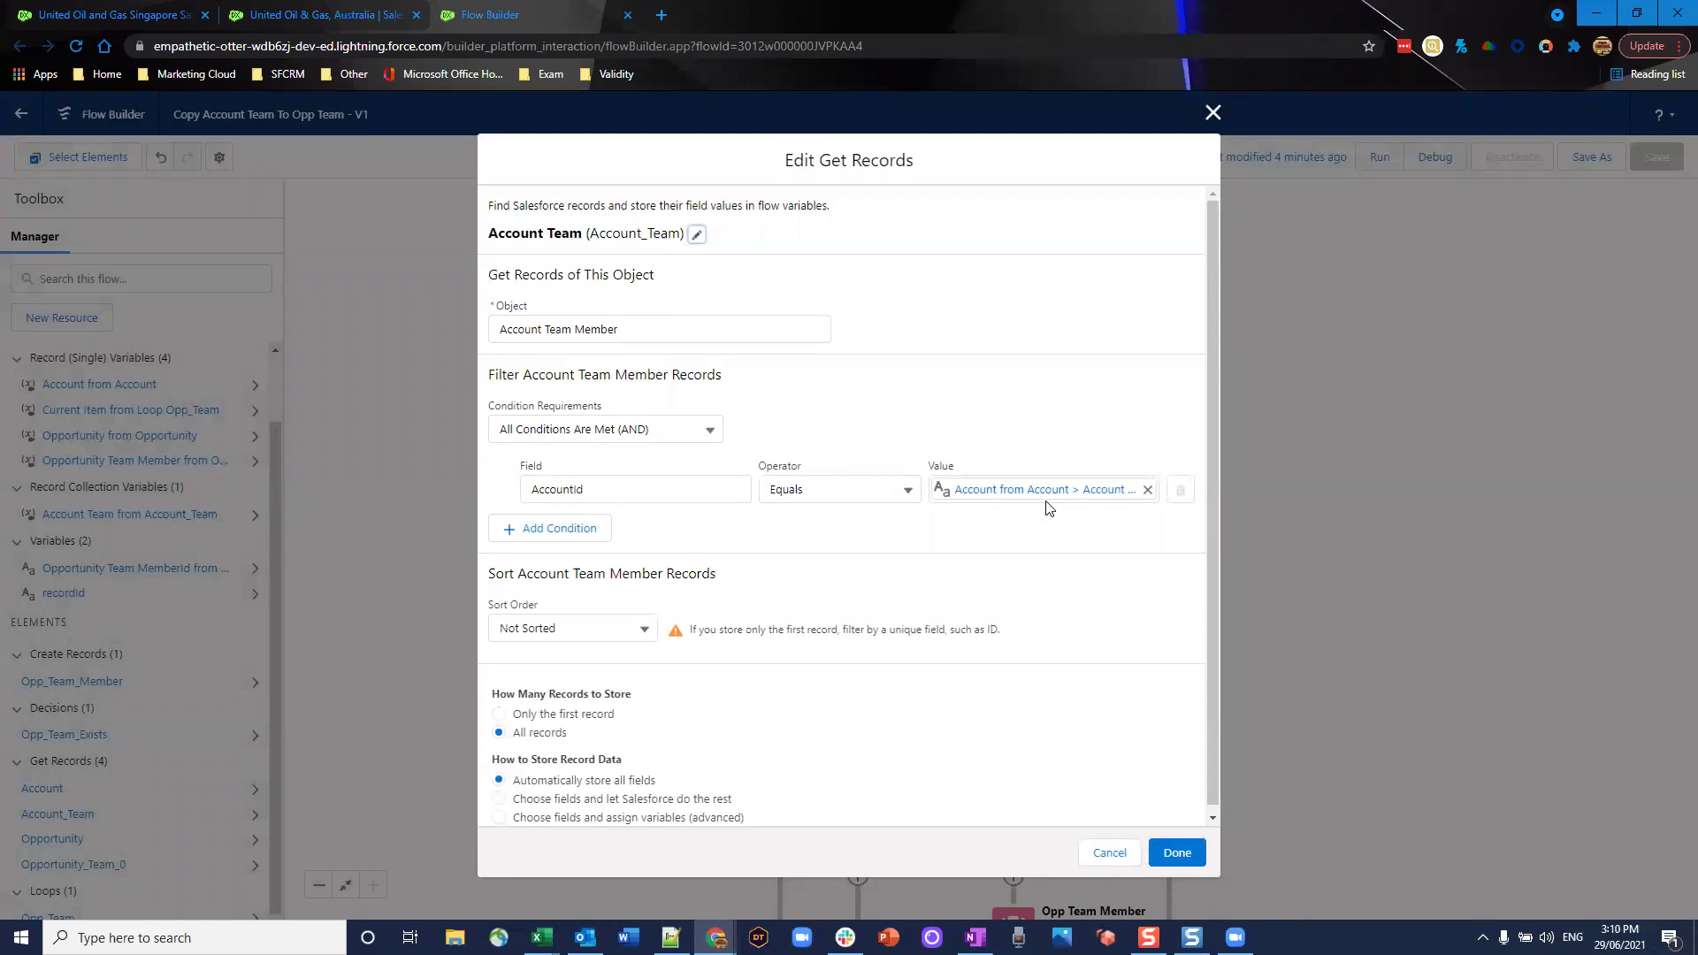
click(1107, 853)
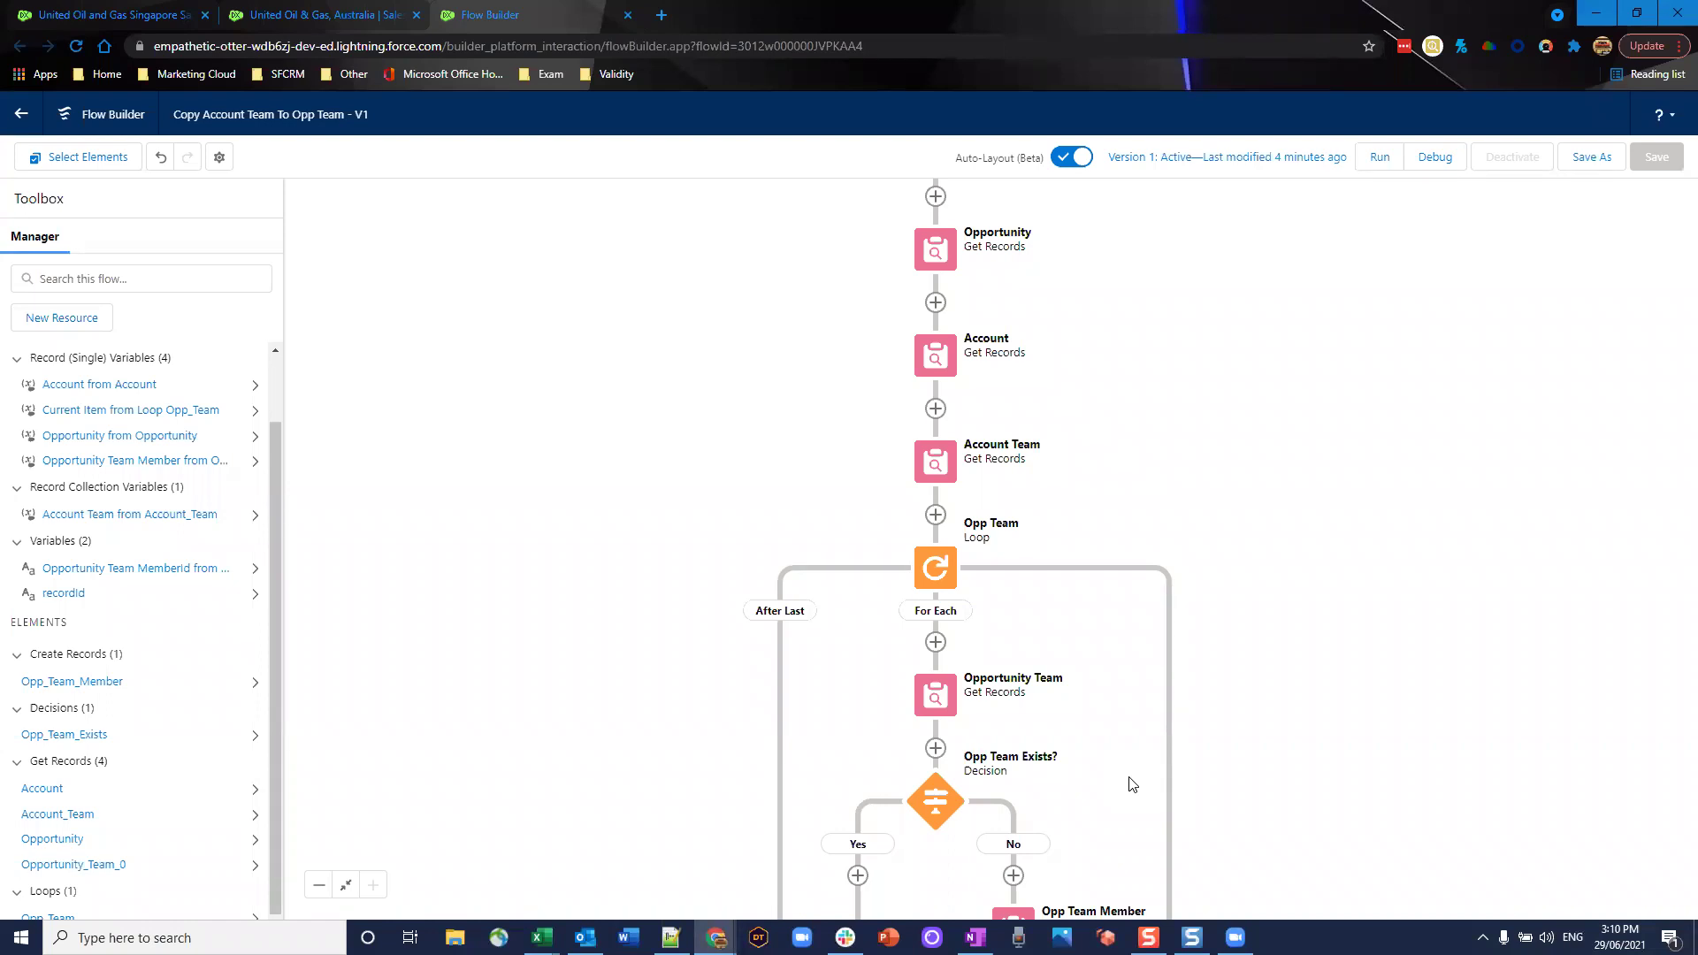
drag(1160, 528, 1142, 231)
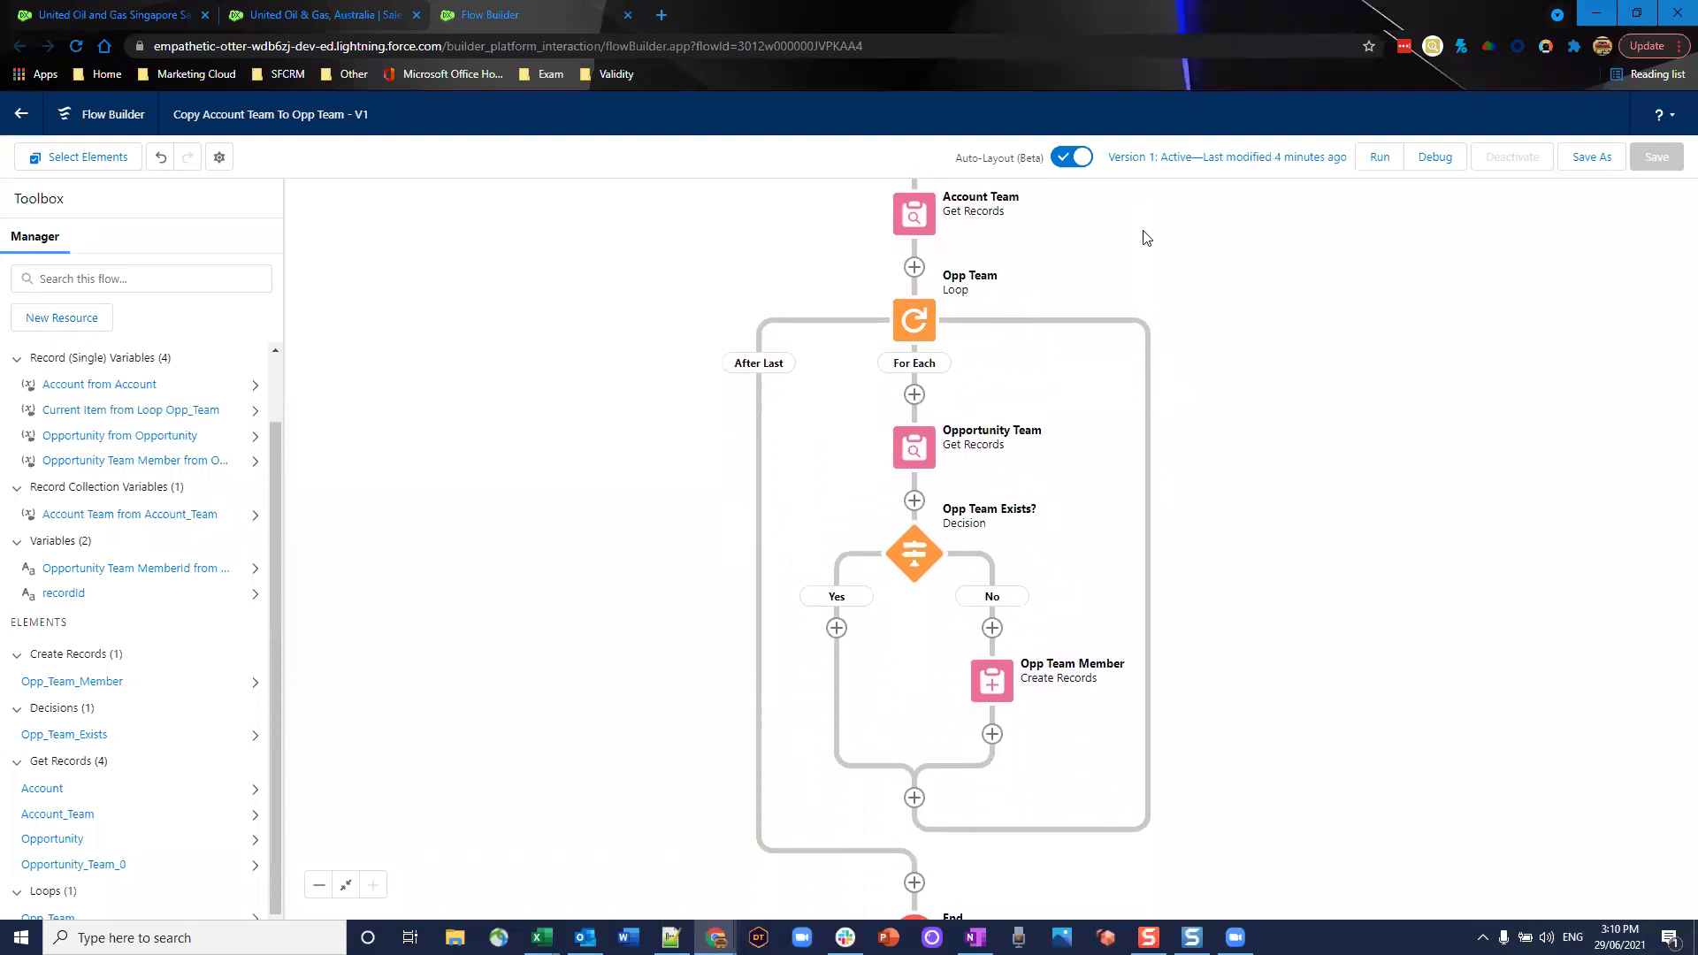
drag(914, 322, 911, 297)
click(912, 294)
click(918, 456)
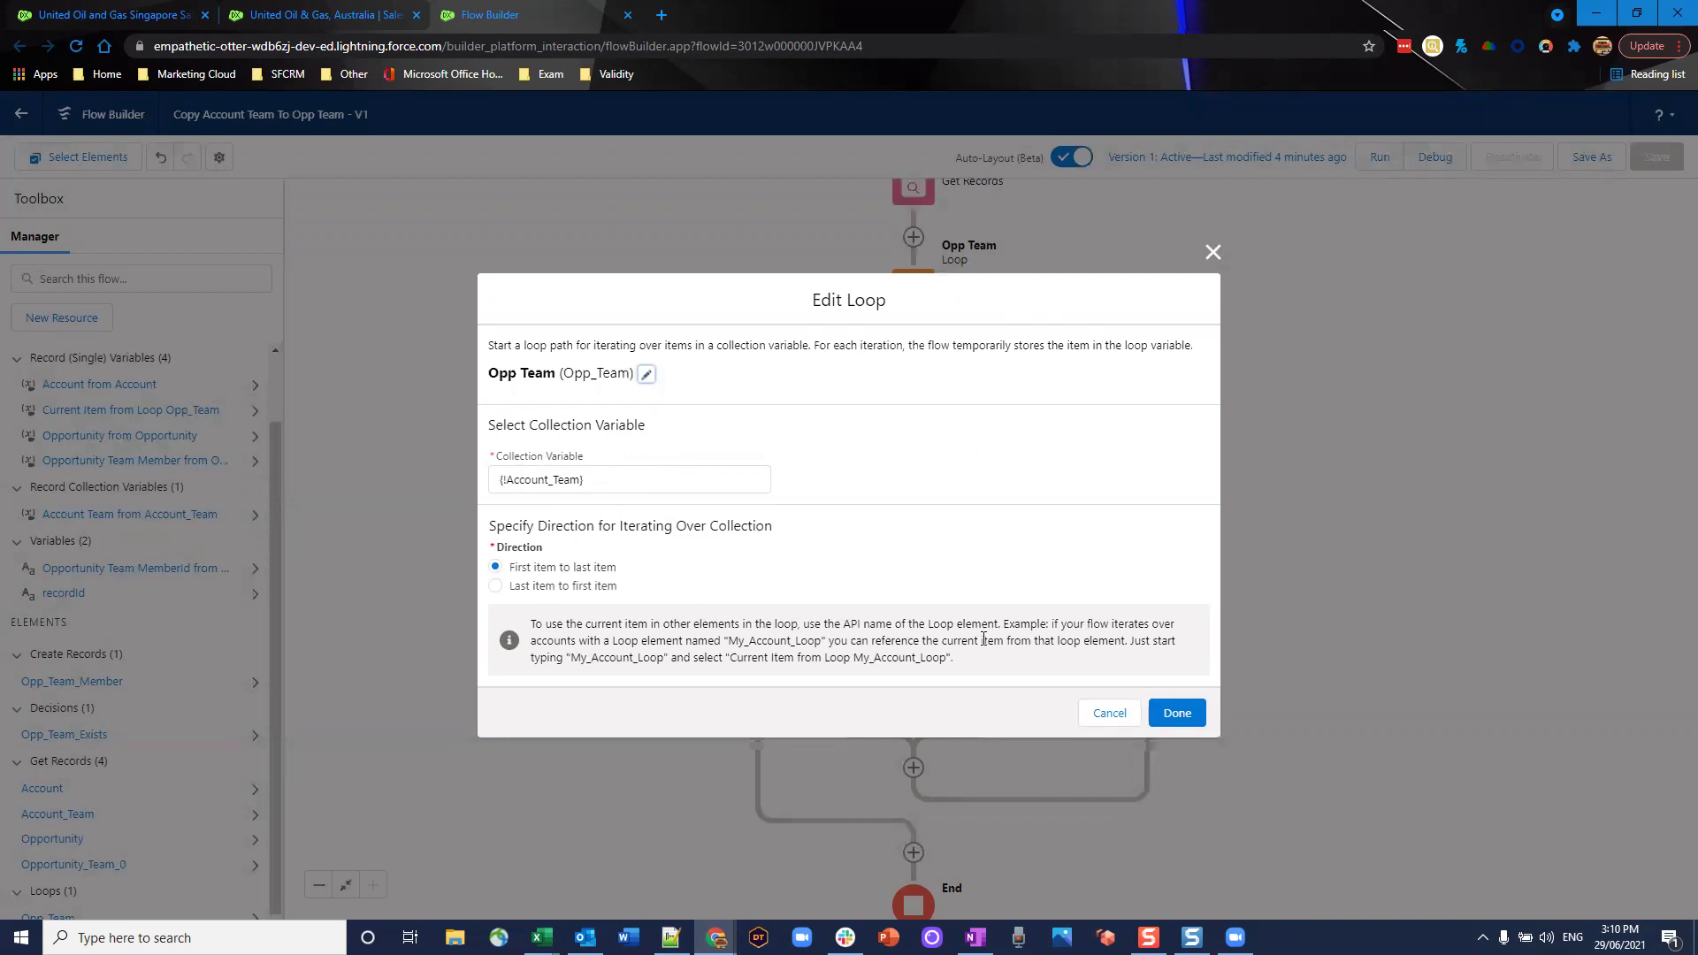
click(1170, 712)
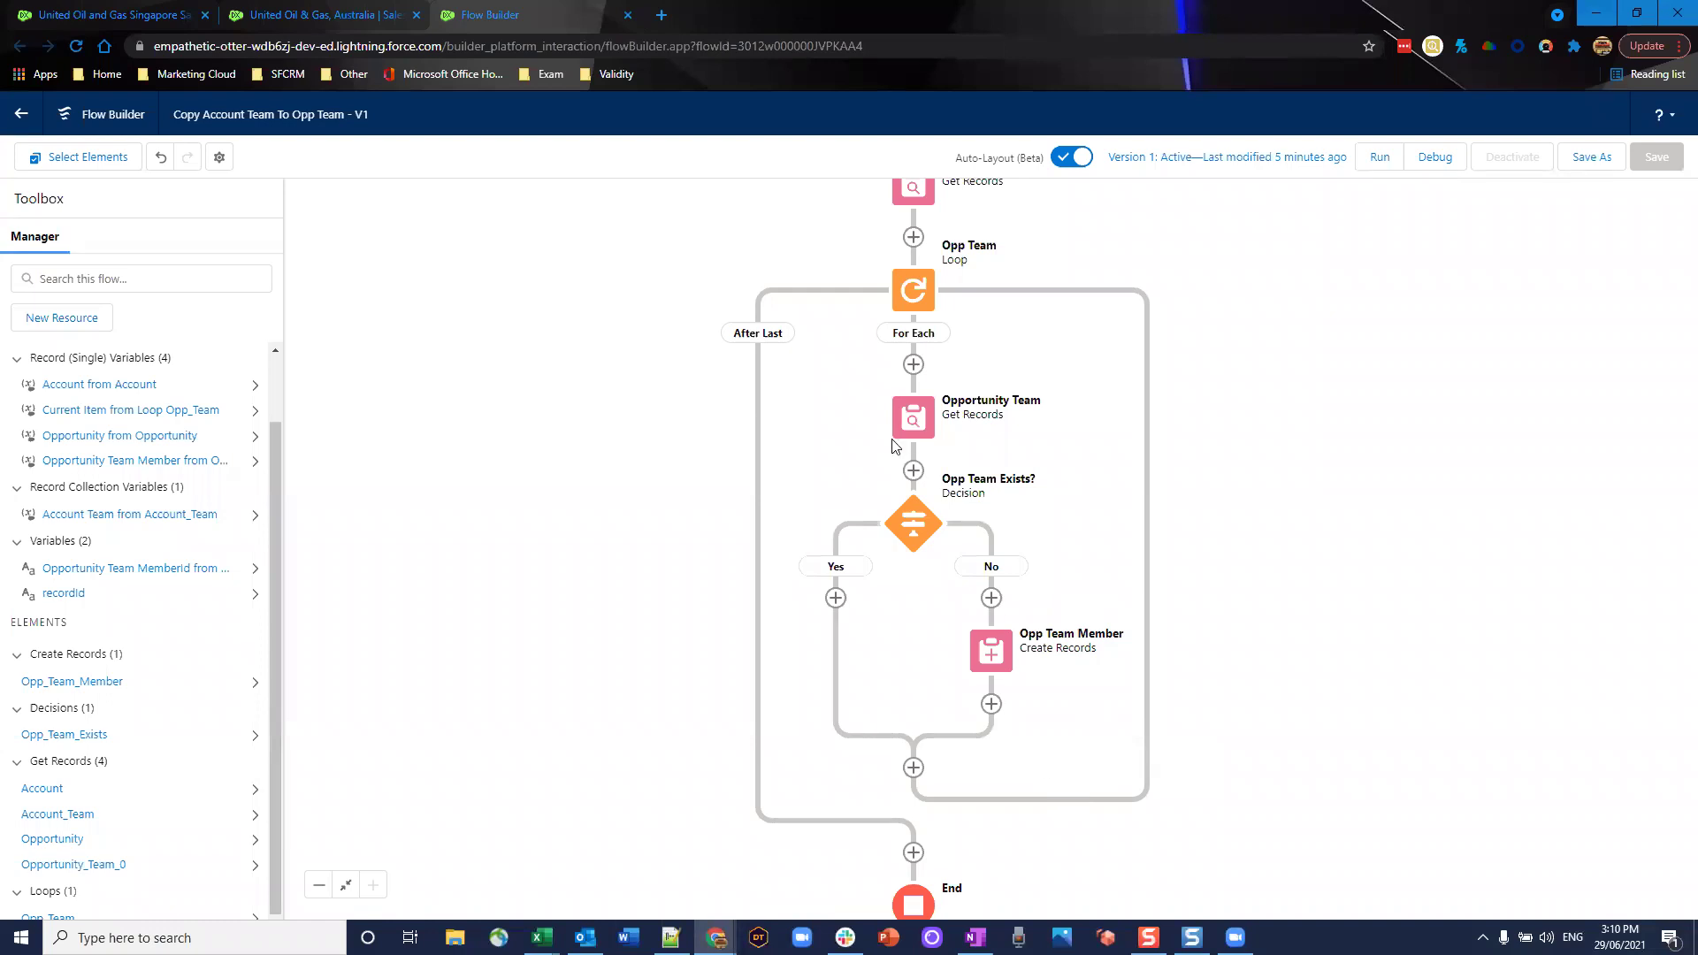
click(916, 429)
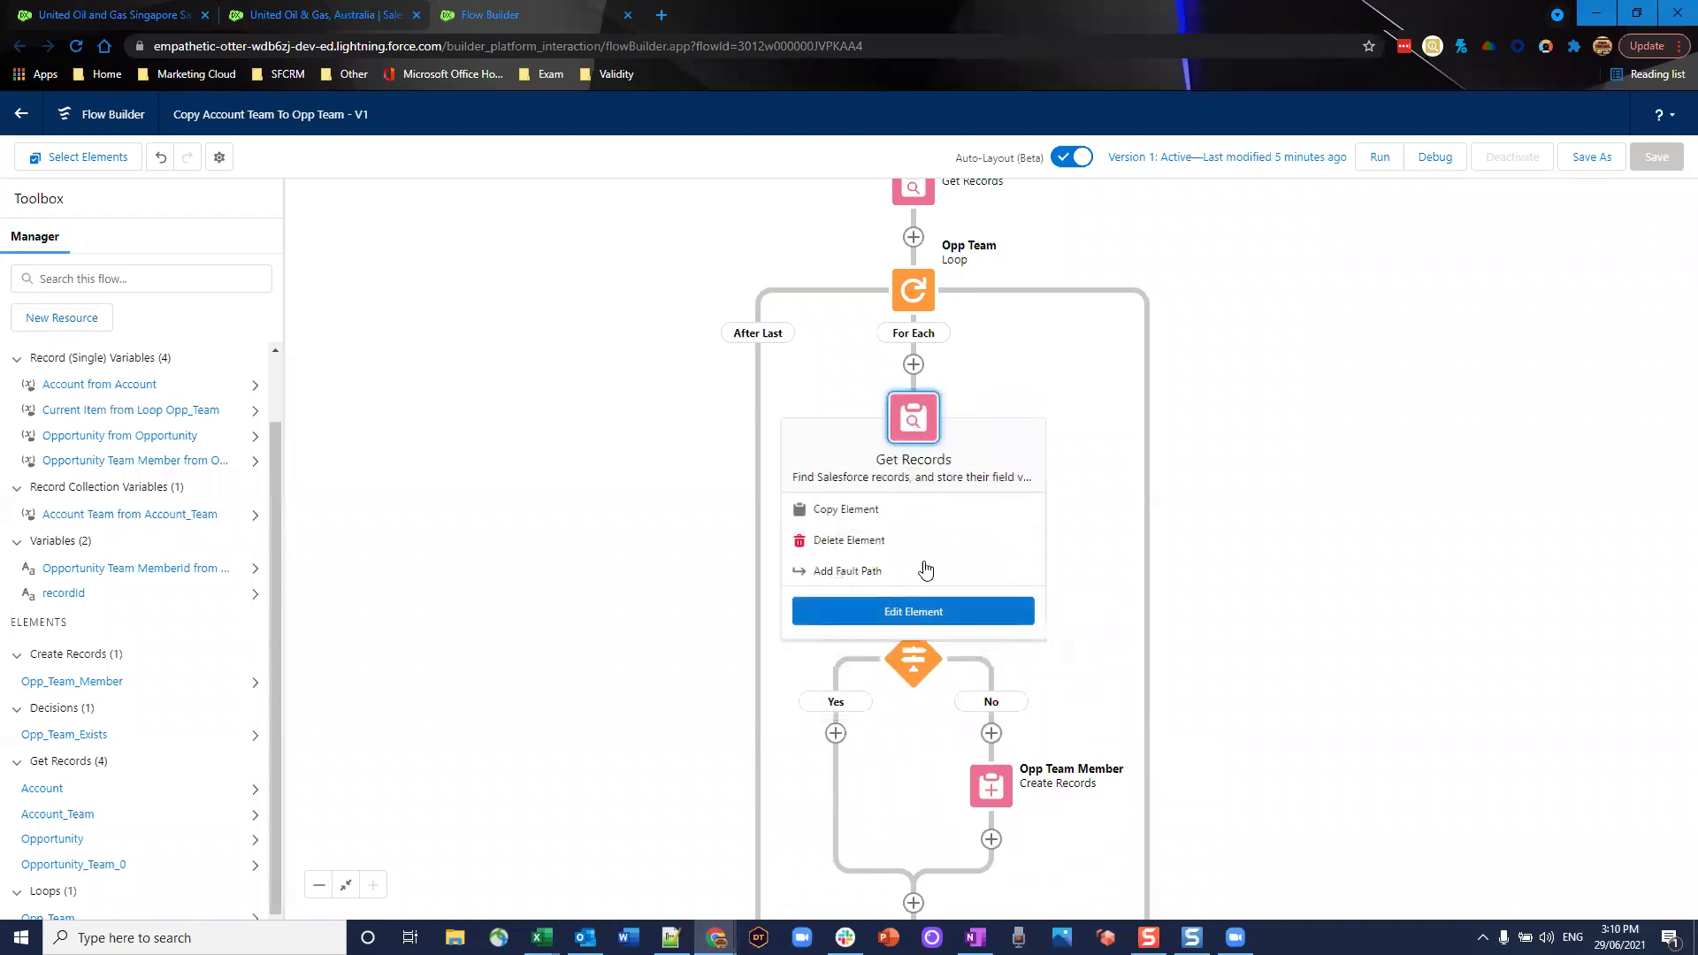
click(922, 613)
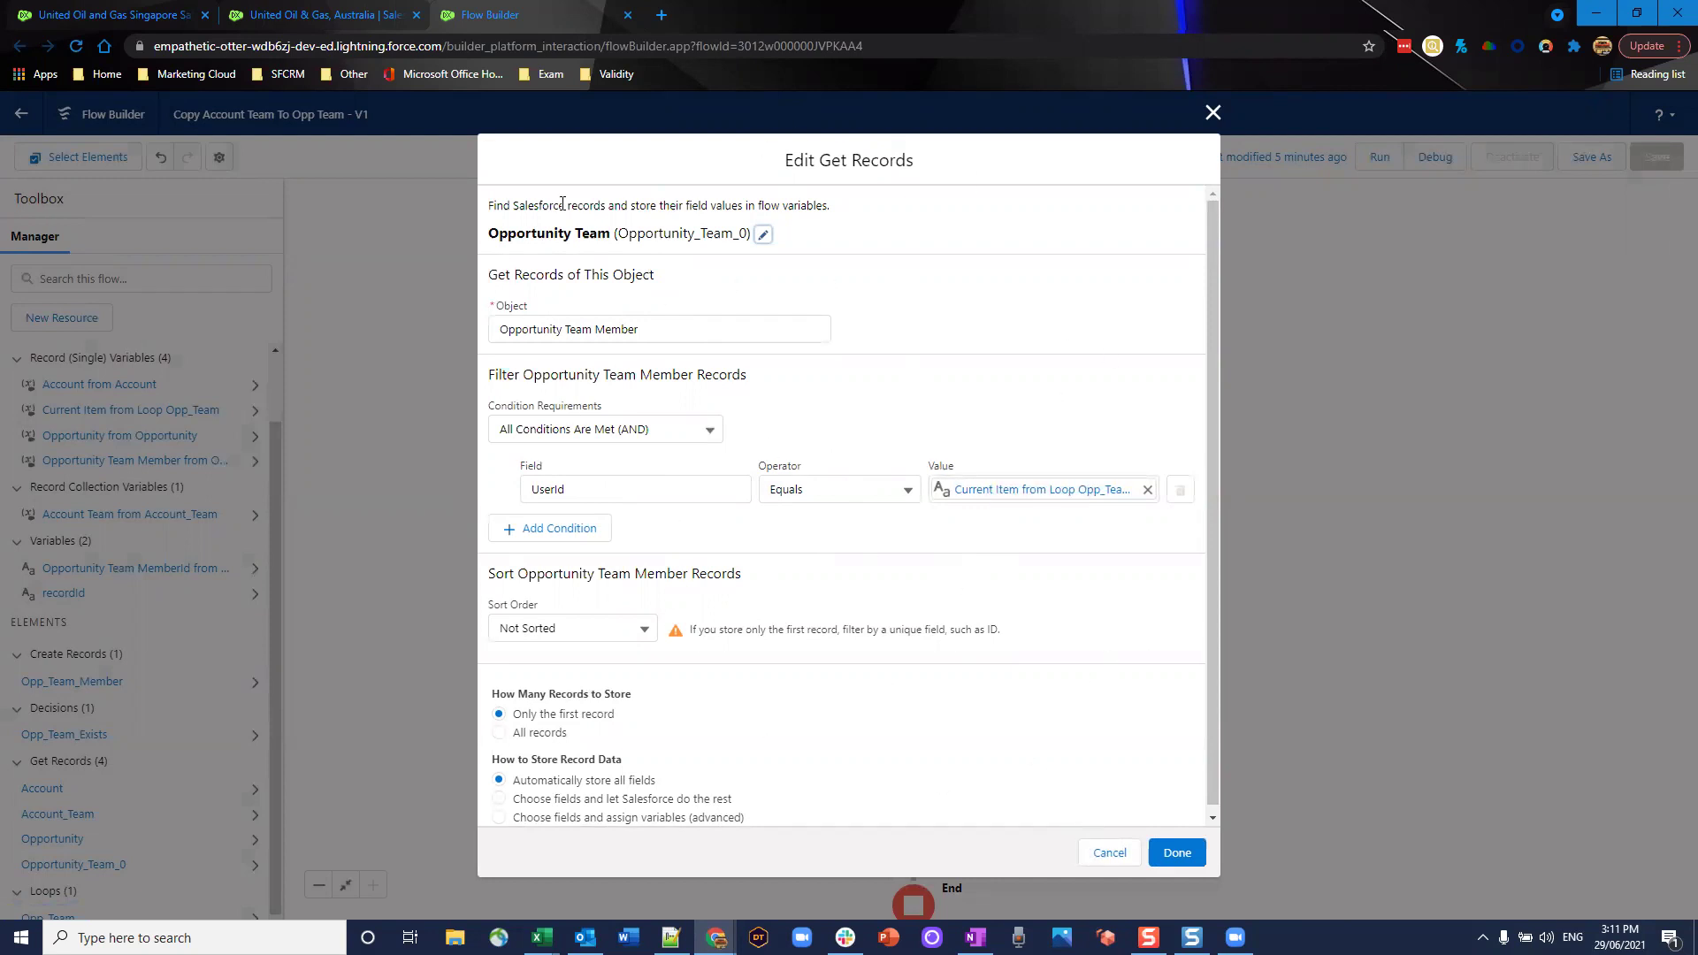
click(1112, 862)
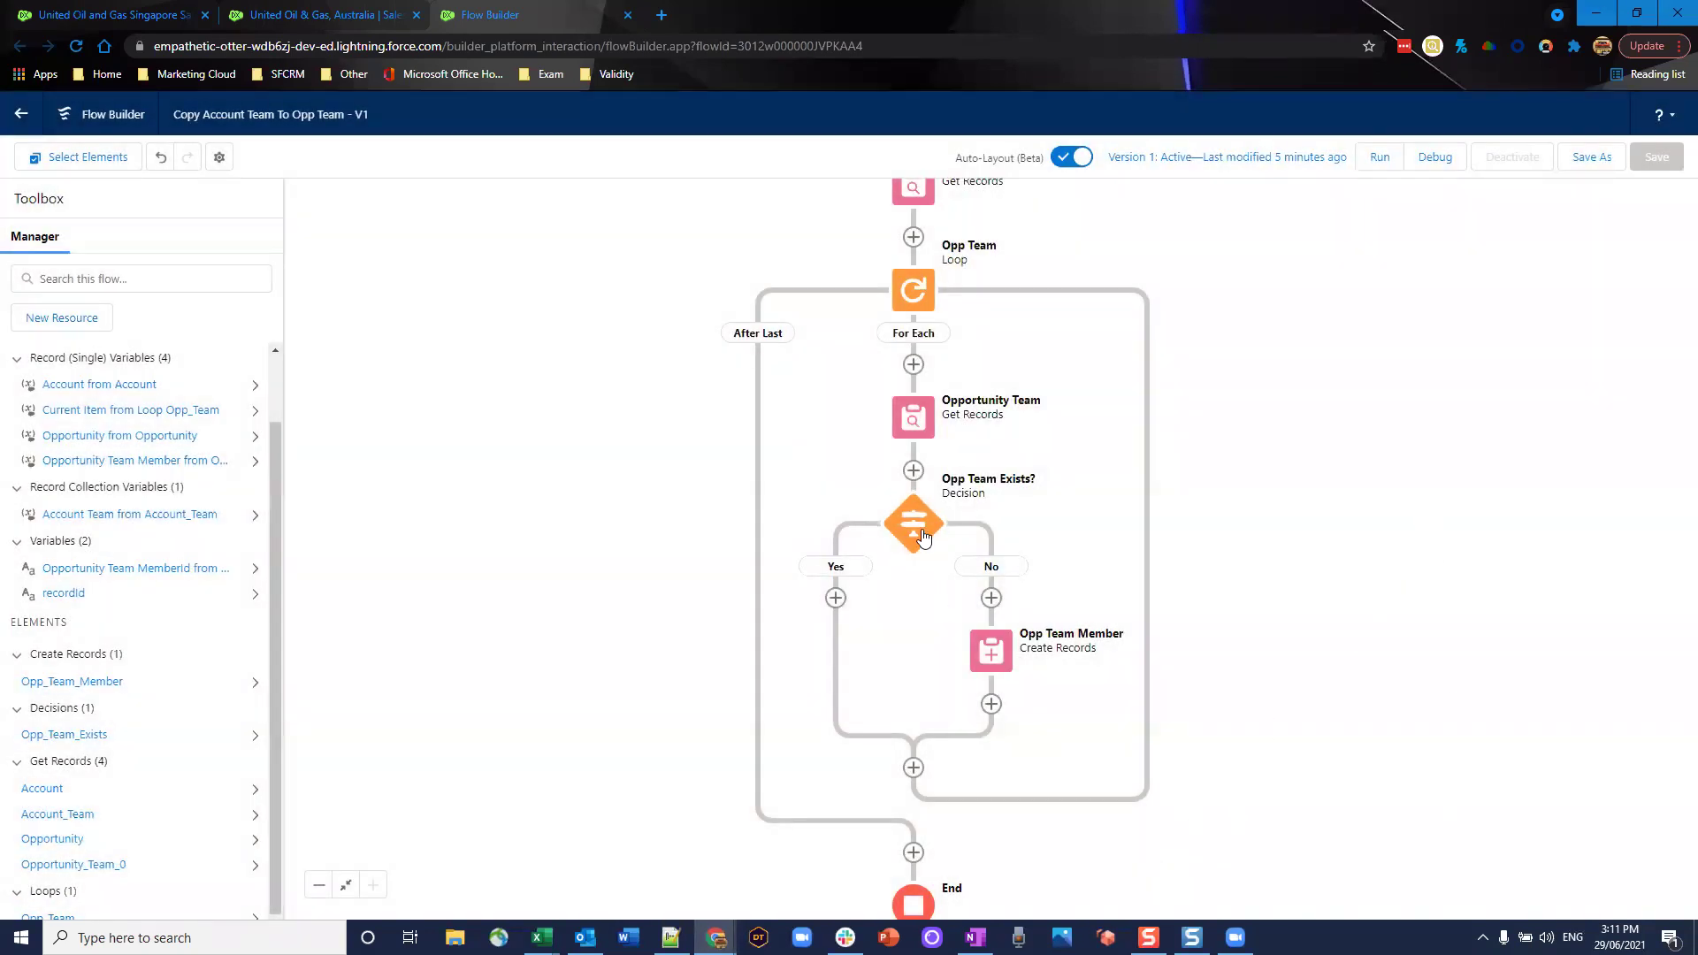
click(918, 531)
click(940, 712)
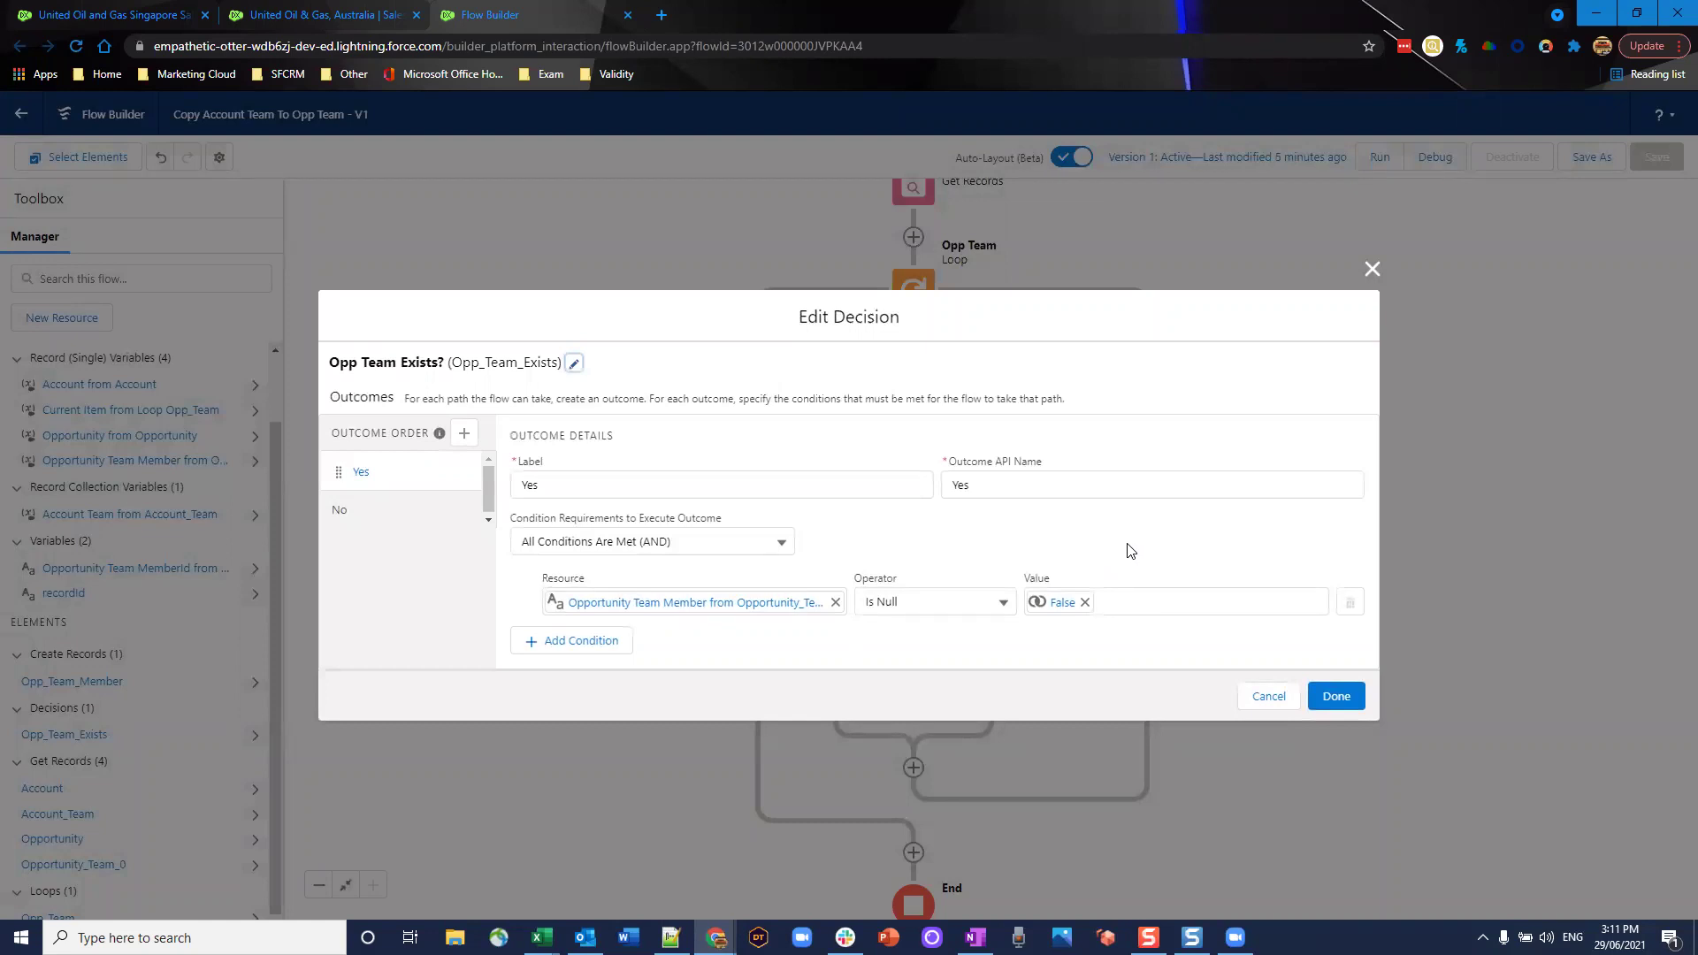
click(434, 515)
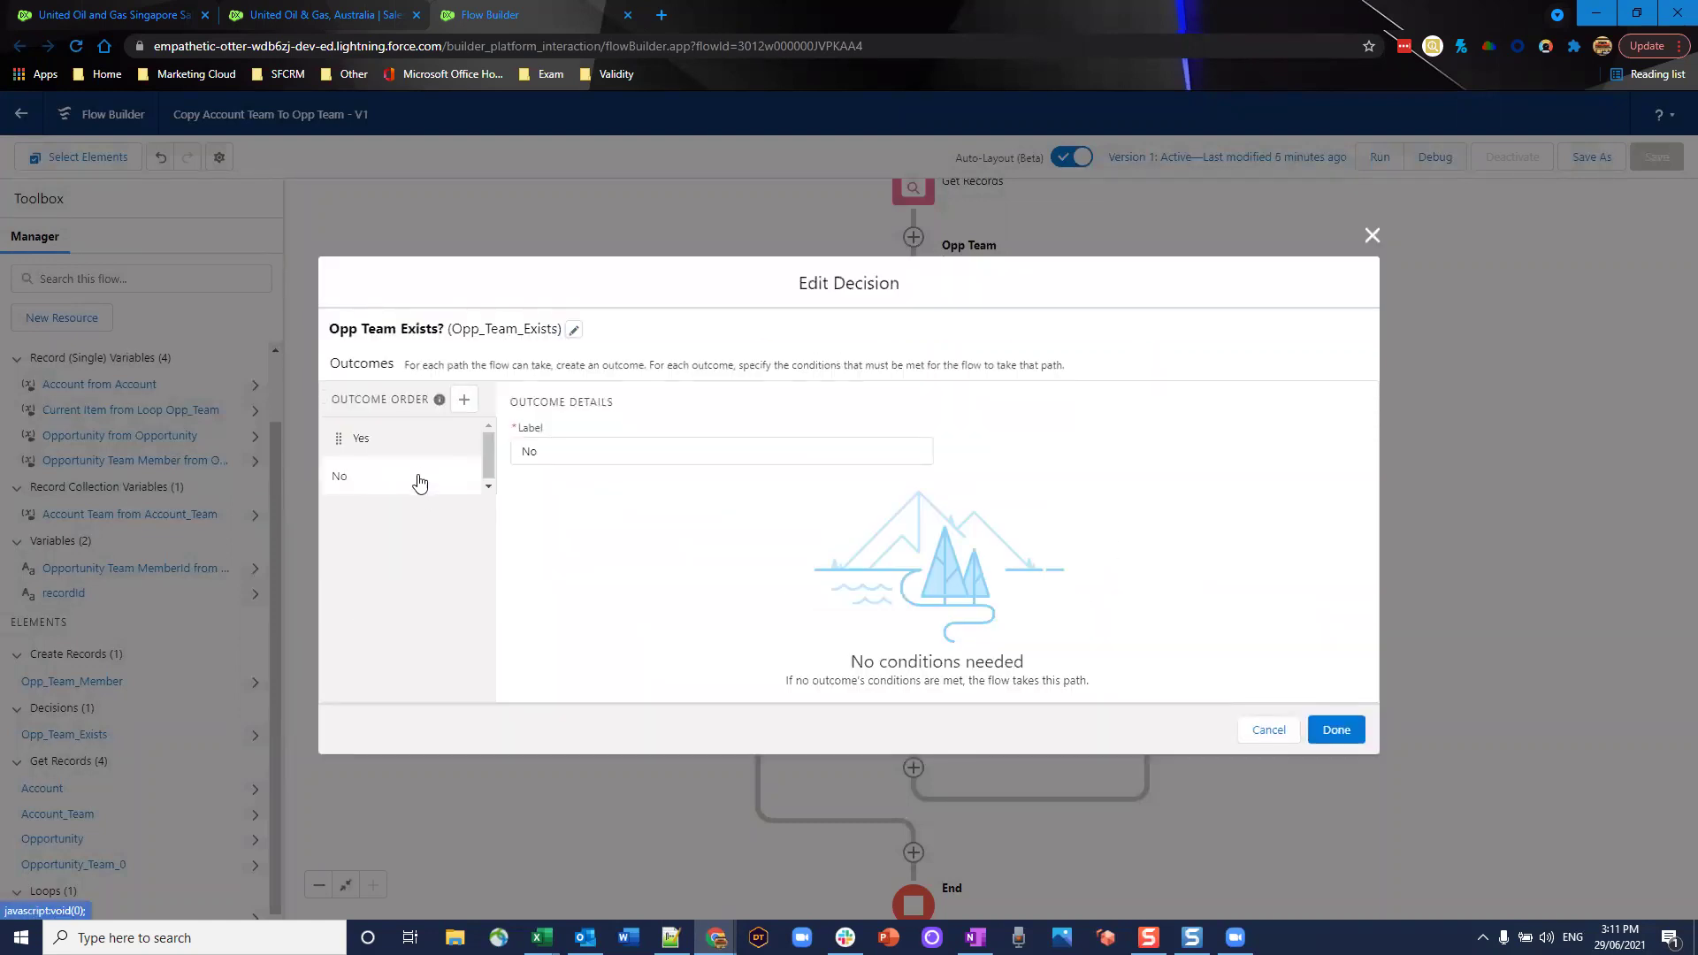
click(1317, 727)
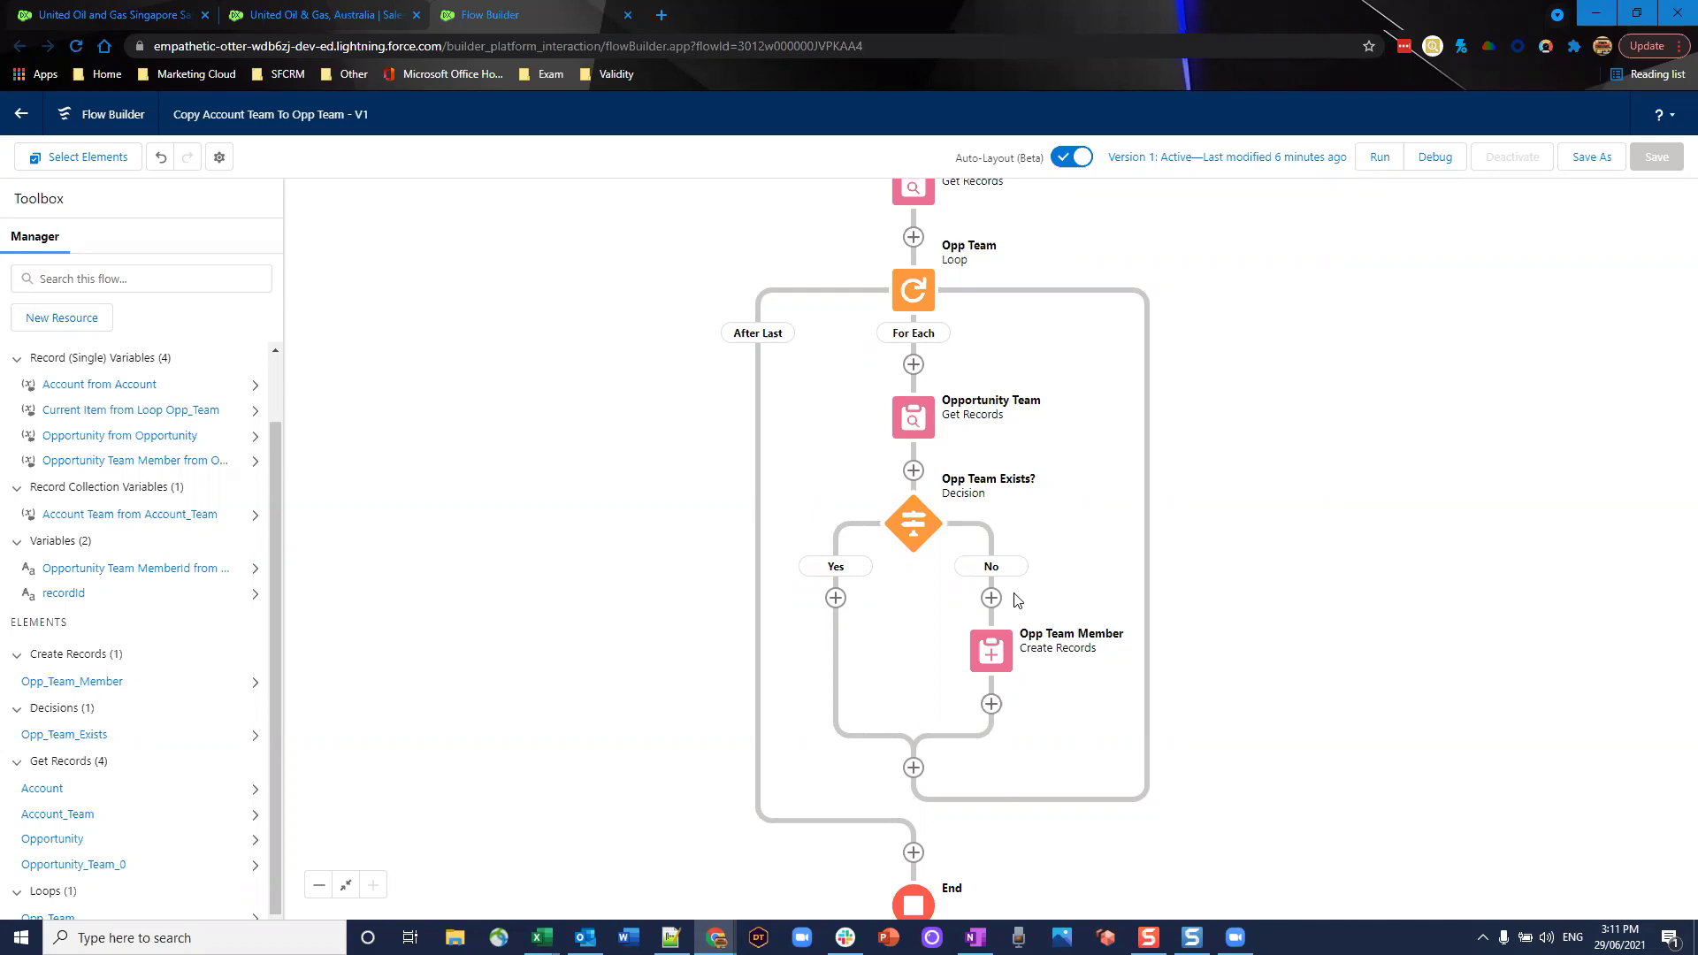
click(991, 650)
click(991, 845)
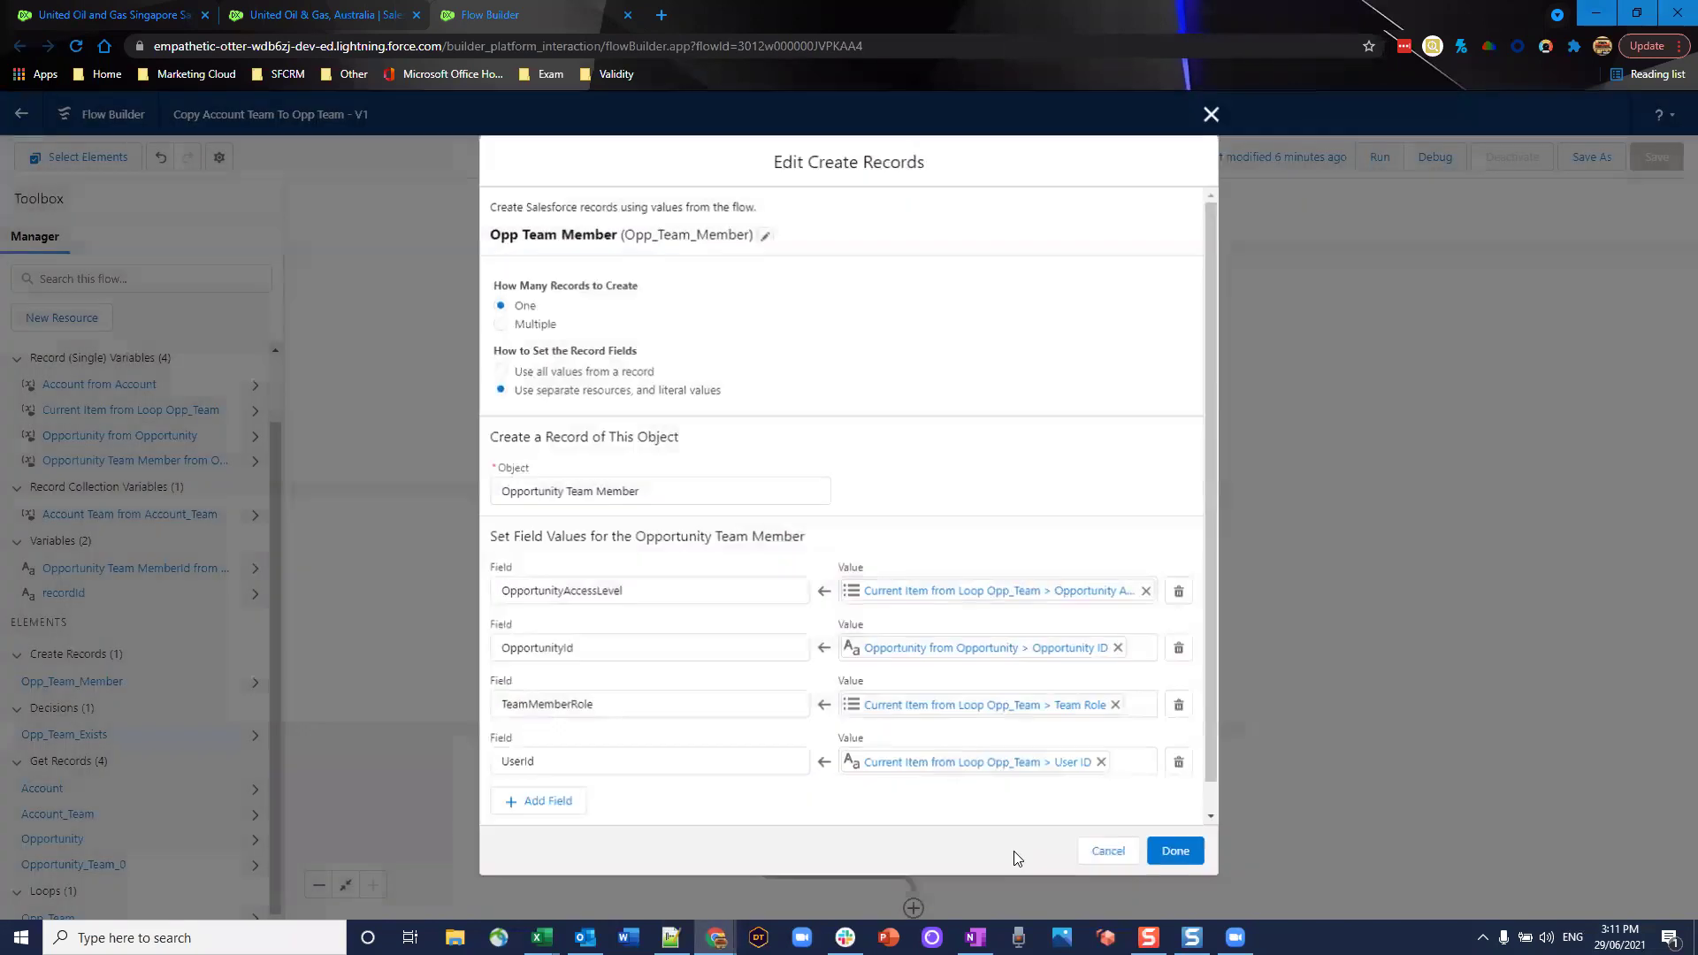
scroll(840, 478, down, 1)
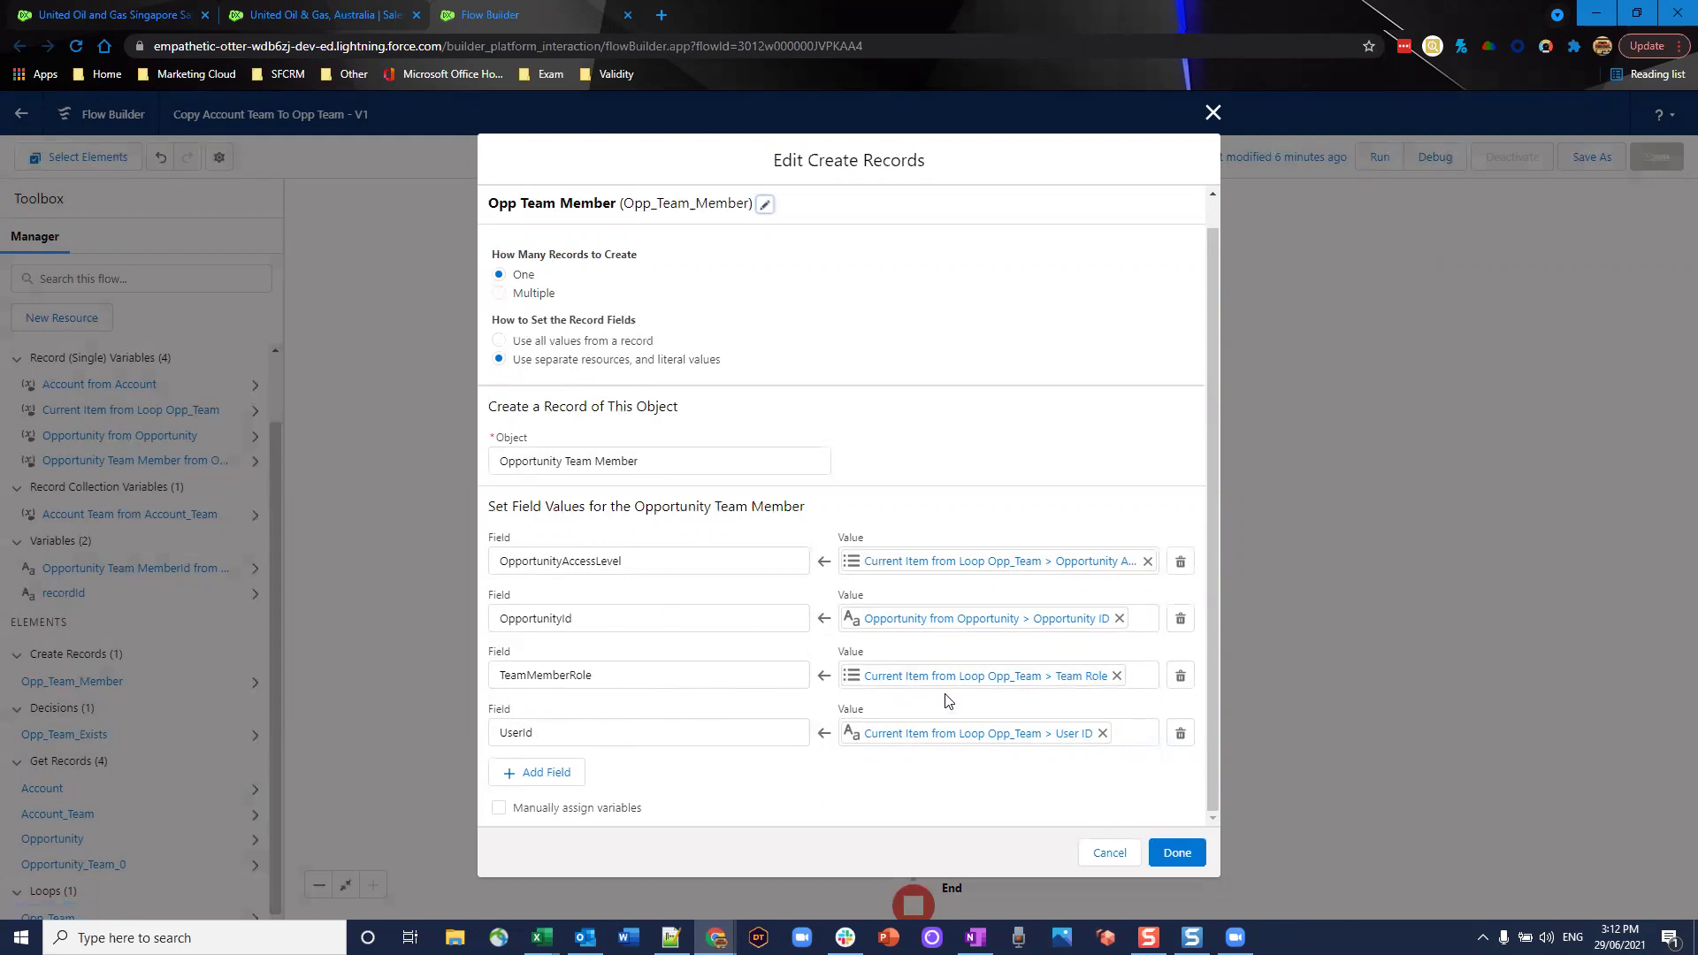
click(1167, 852)
drag(1053, 773, 1045, 708)
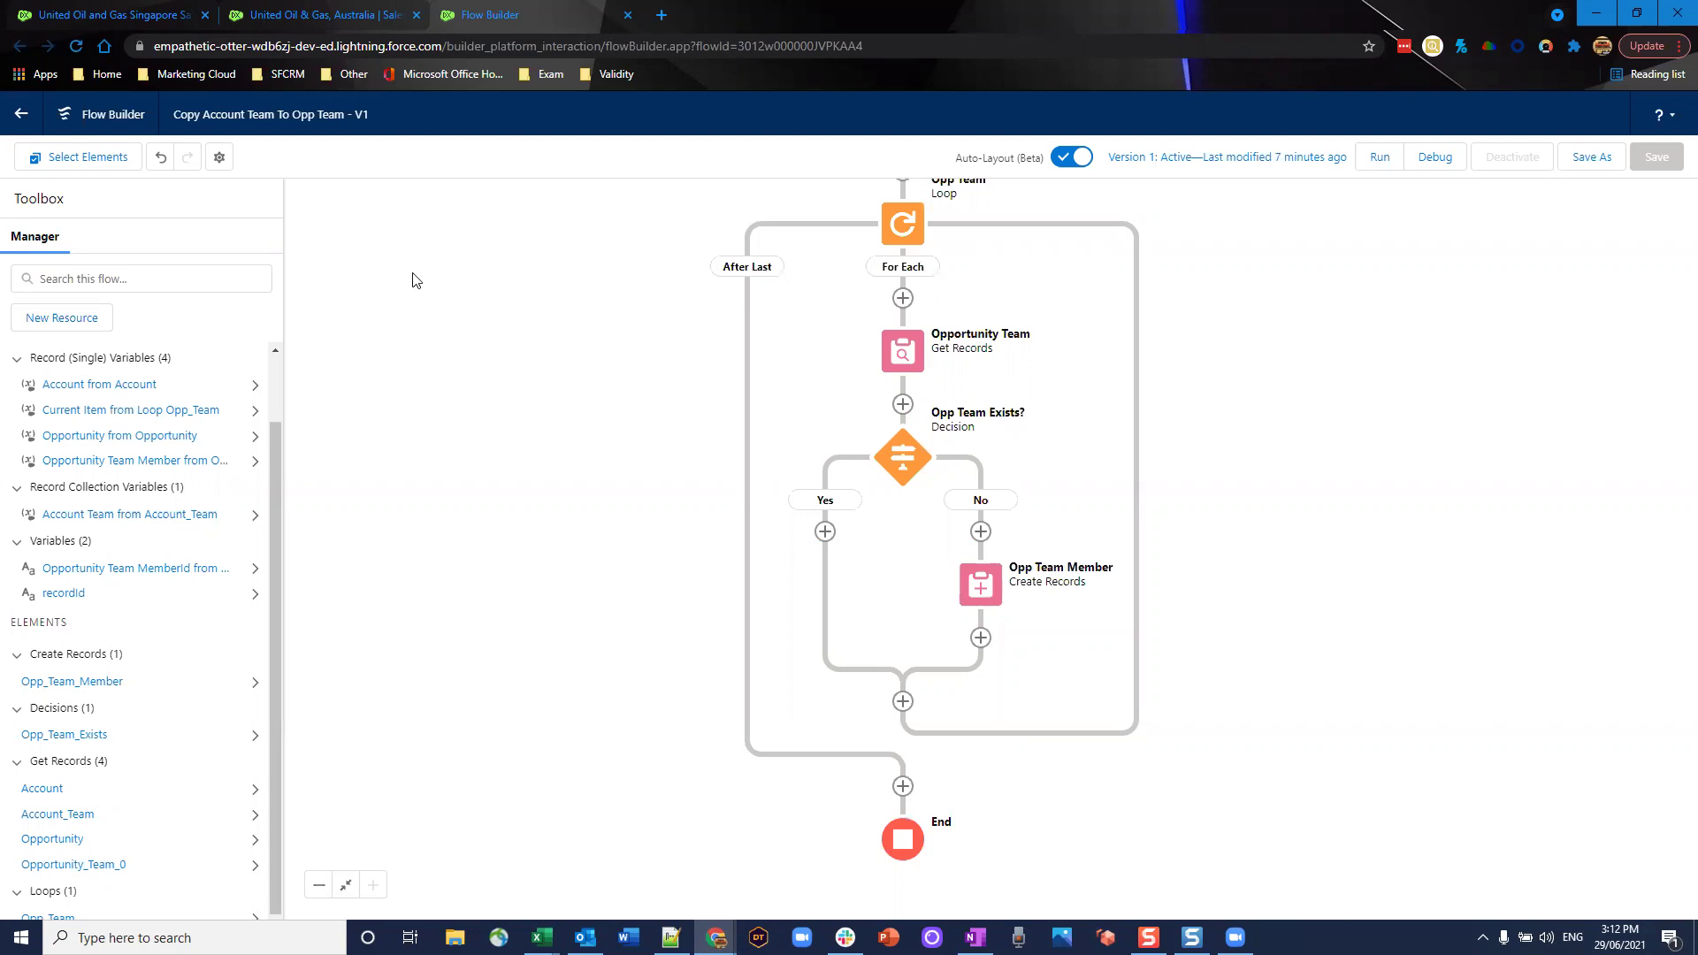
Bring up the United Oil & Gas, Australia account's two-member Account Team list
click(244, 16)
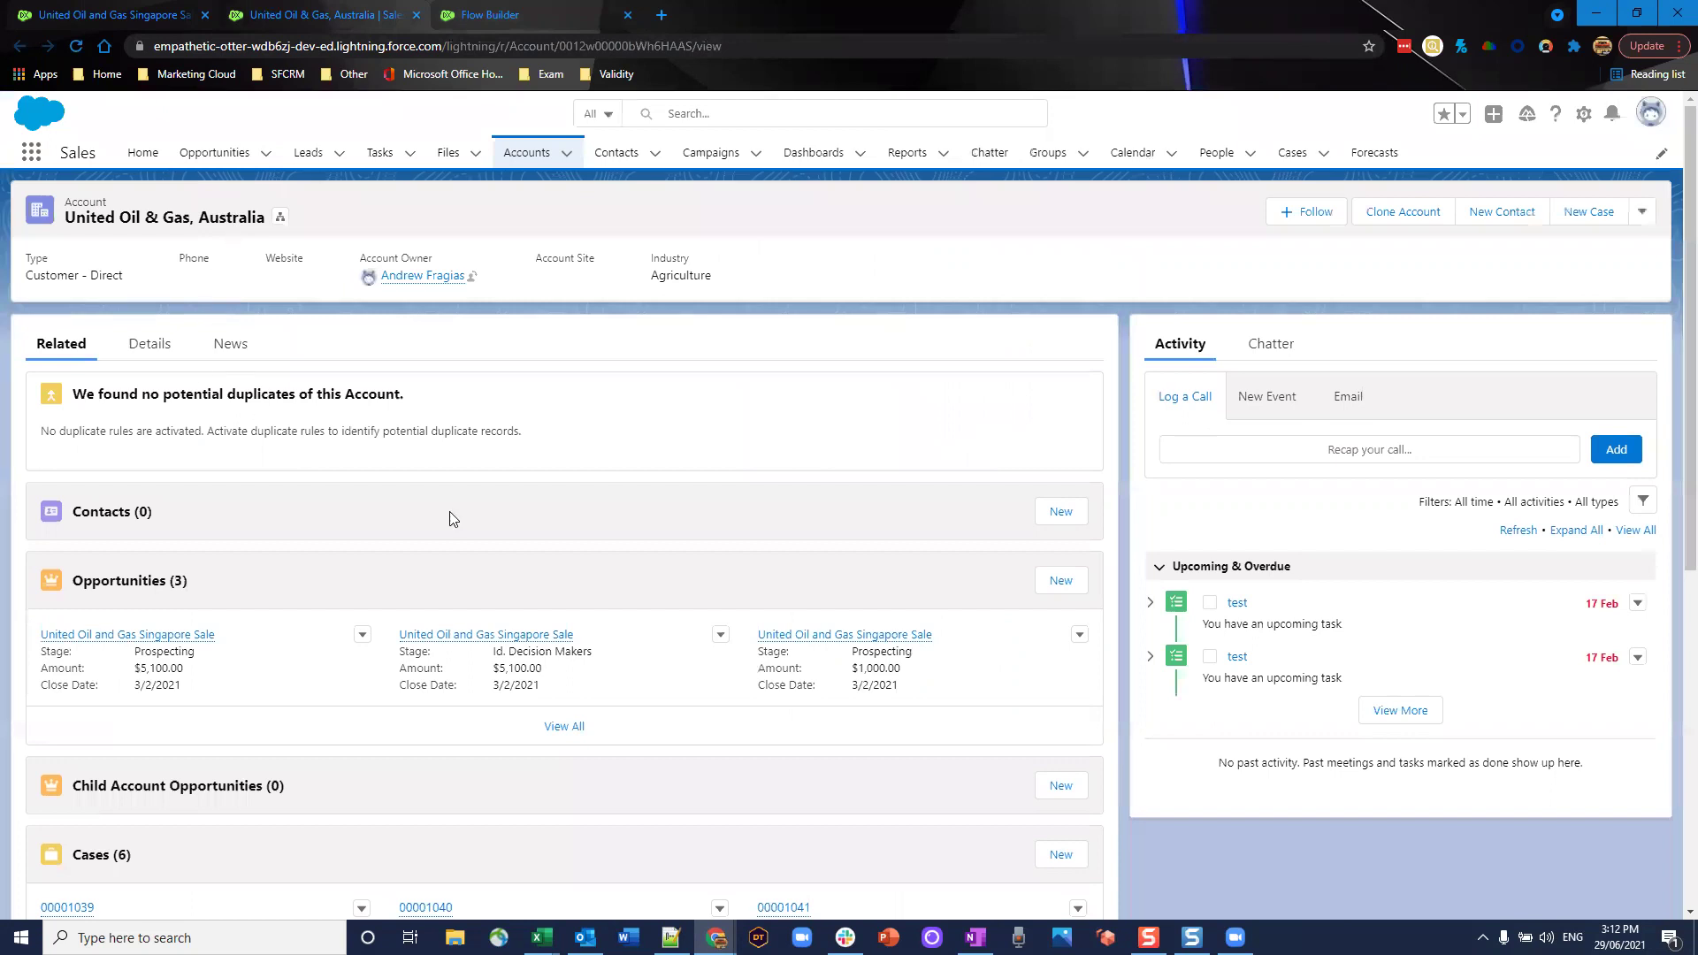
scroll(304, 470, down, 4)
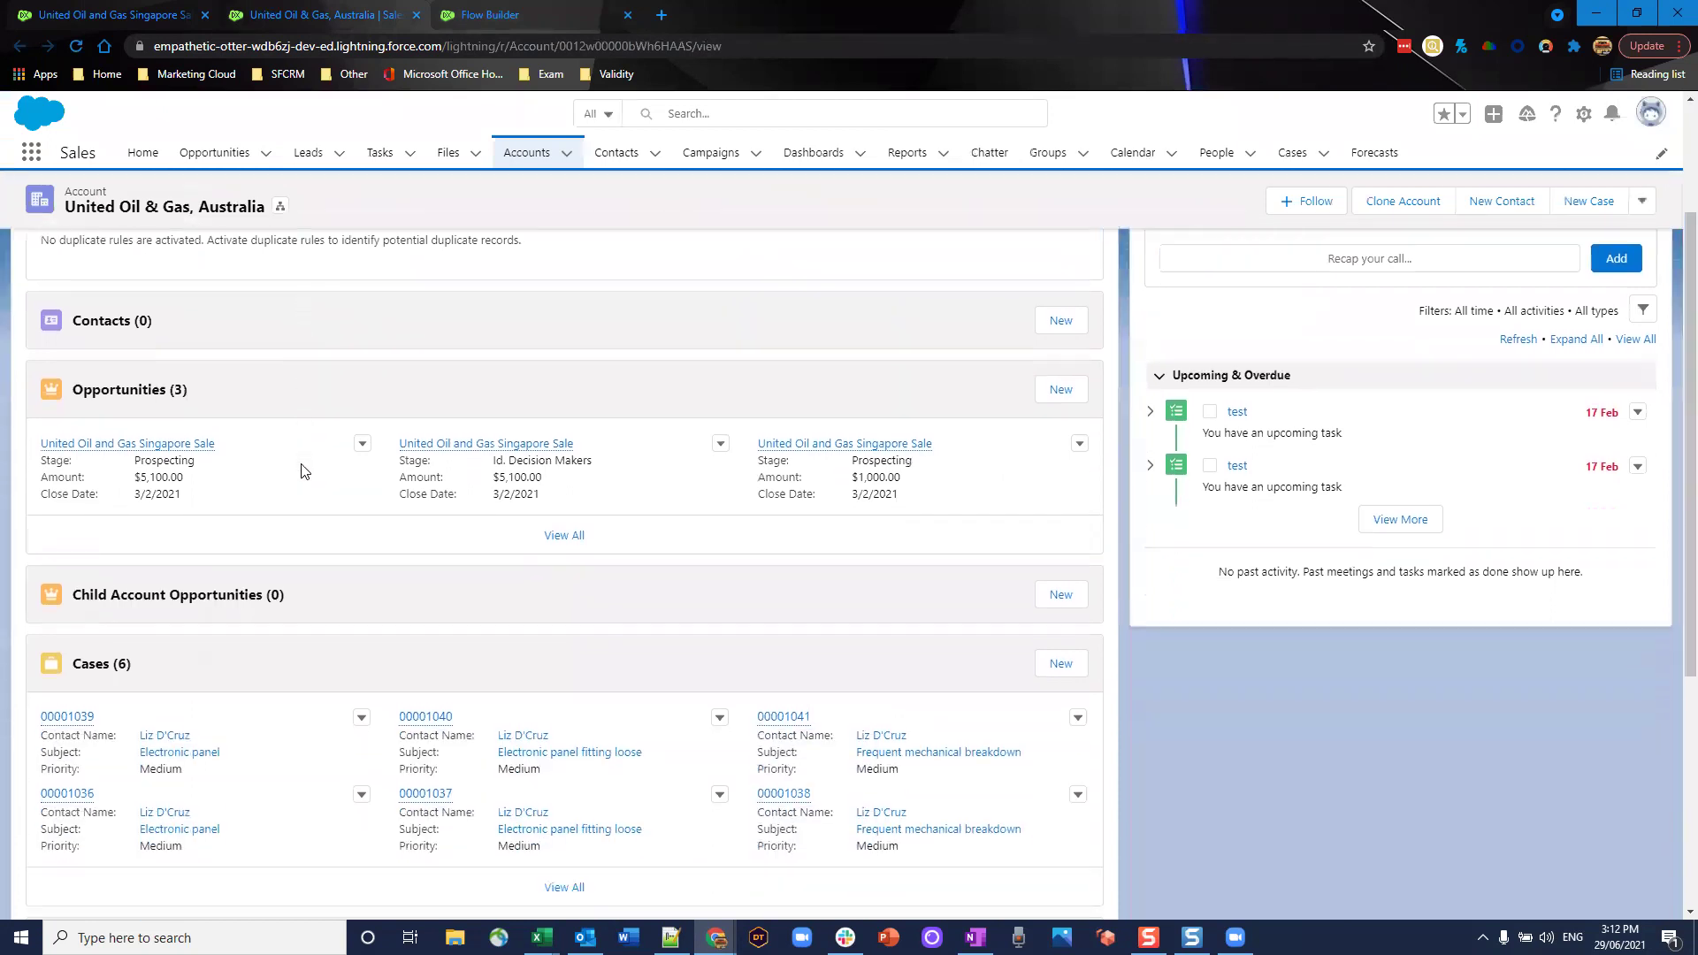
scroll(304, 470, down, 3)
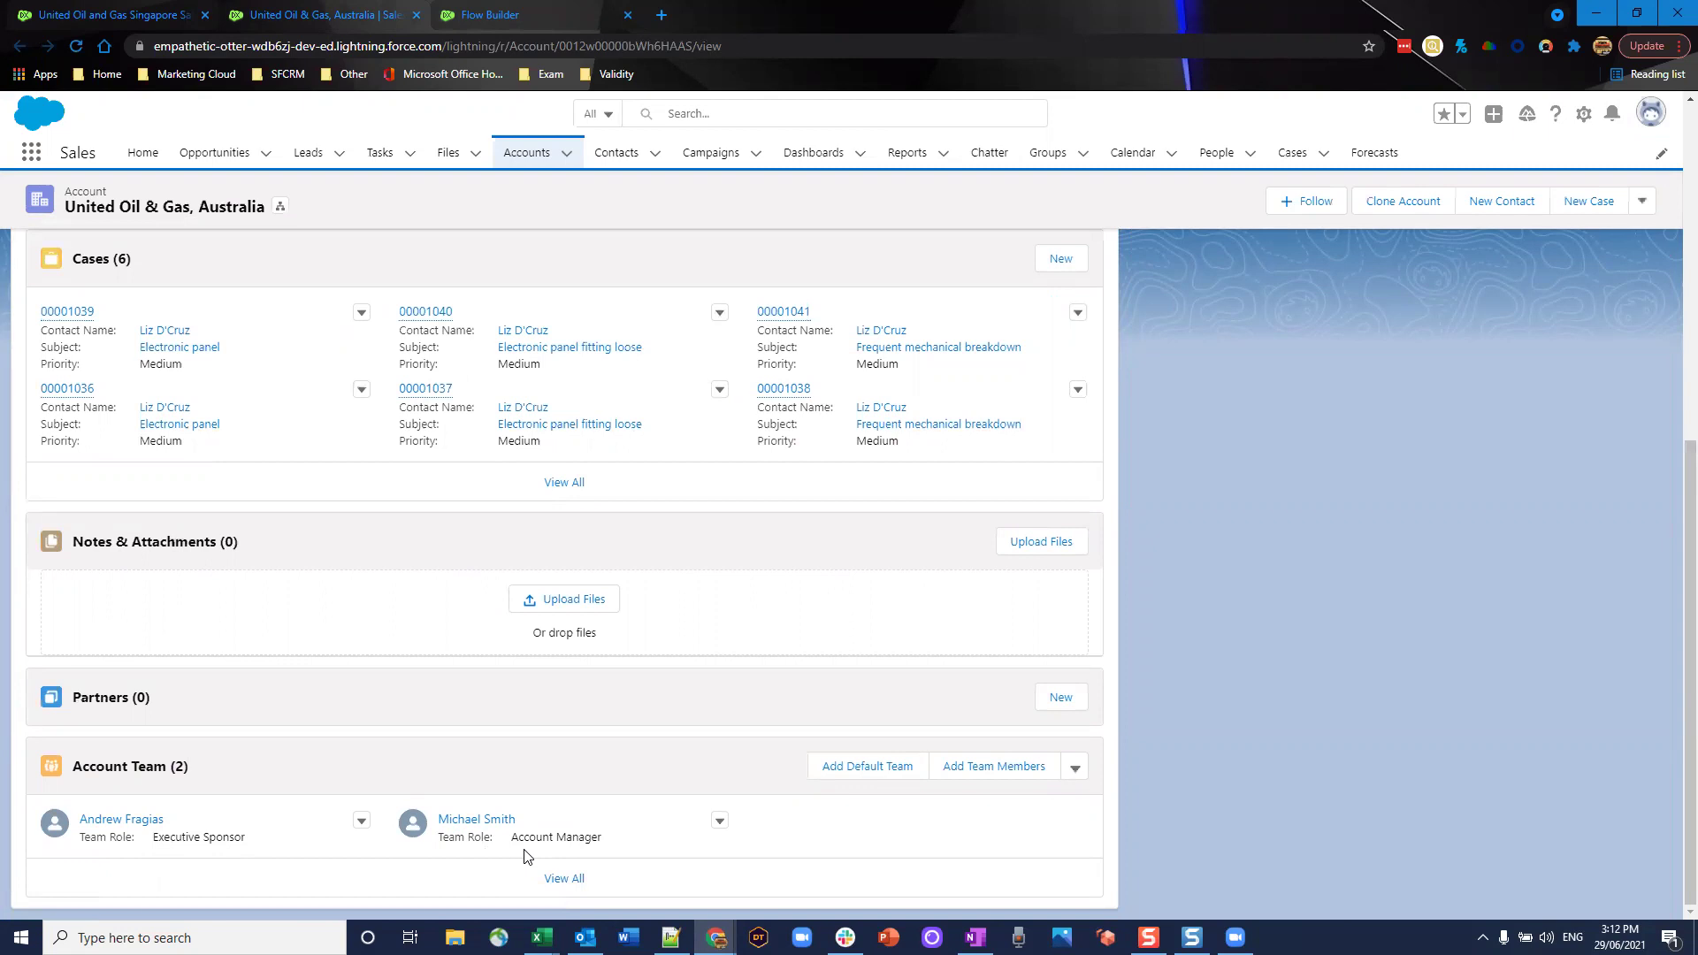
Run Copy Account Team on the United Oil and Gas Singapore Sale opportunity and reload the page
click(95, 13)
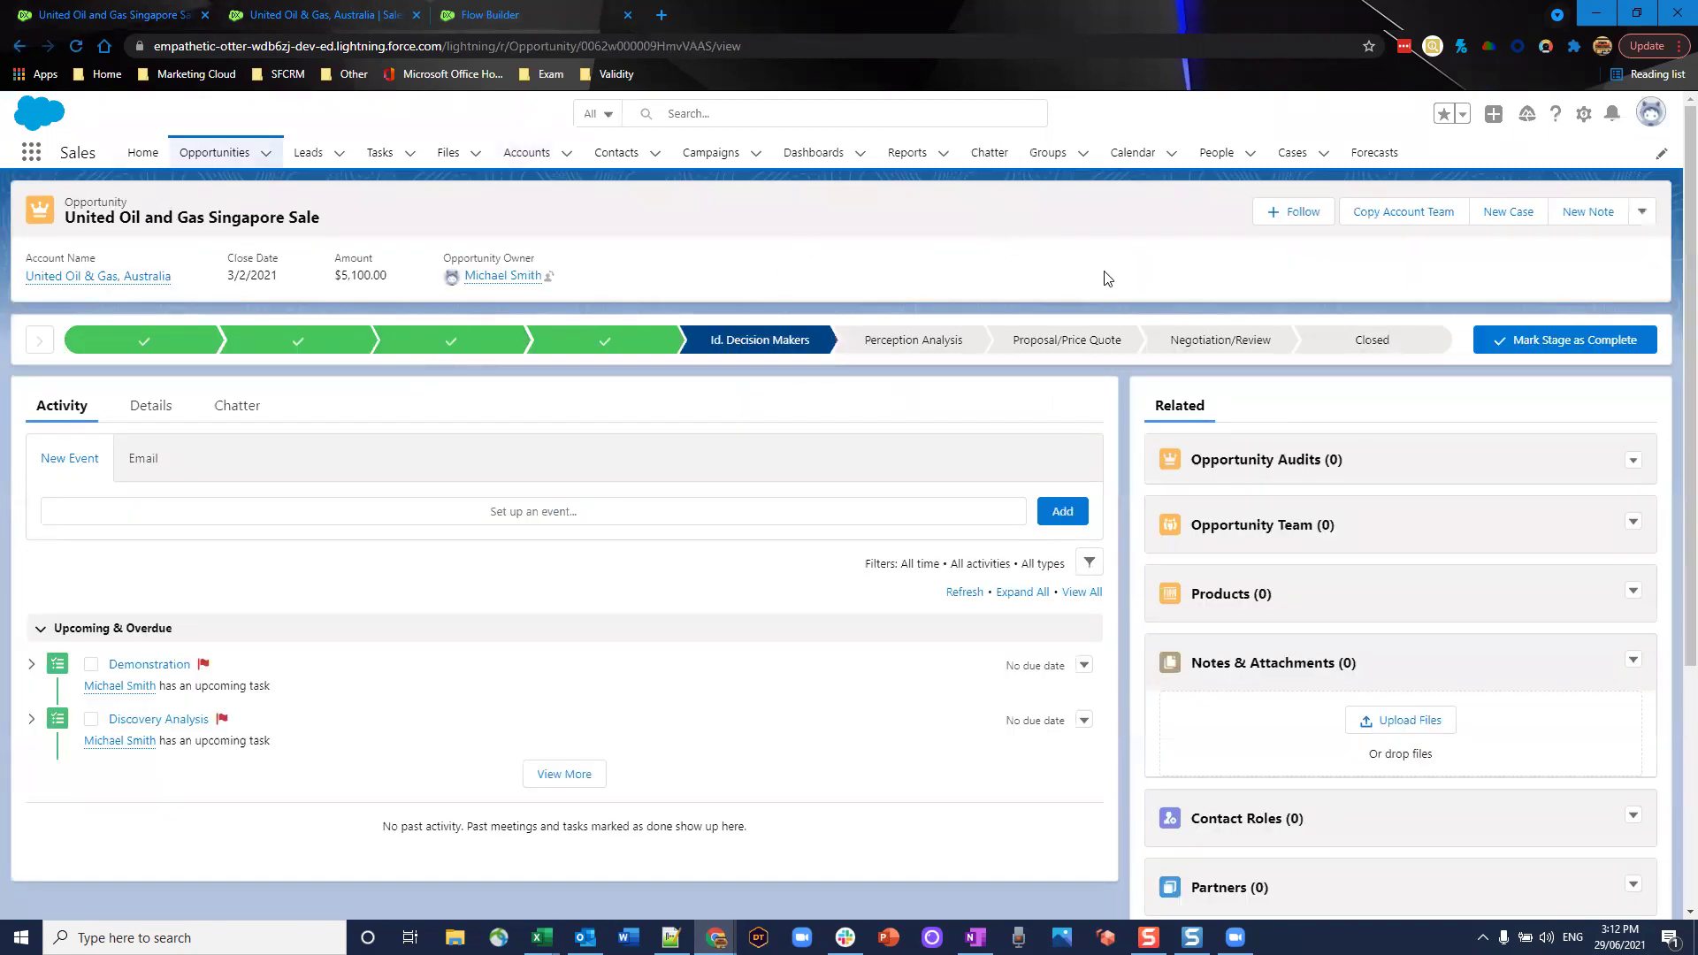
click(1384, 223)
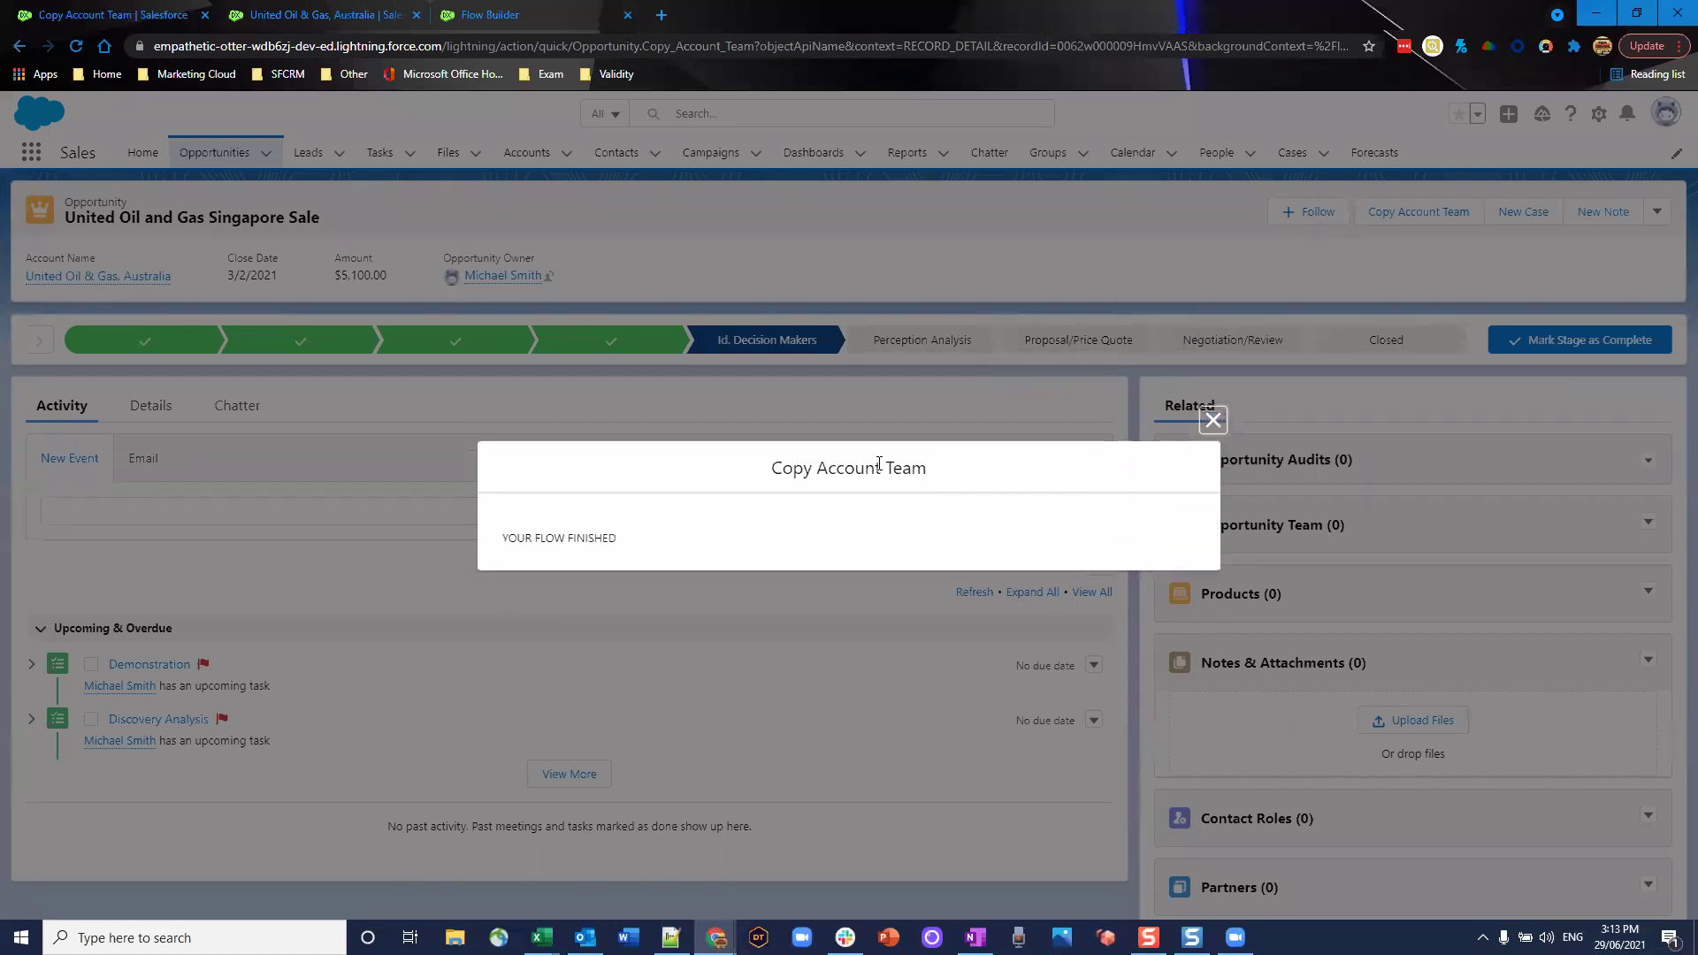
click(1212, 420)
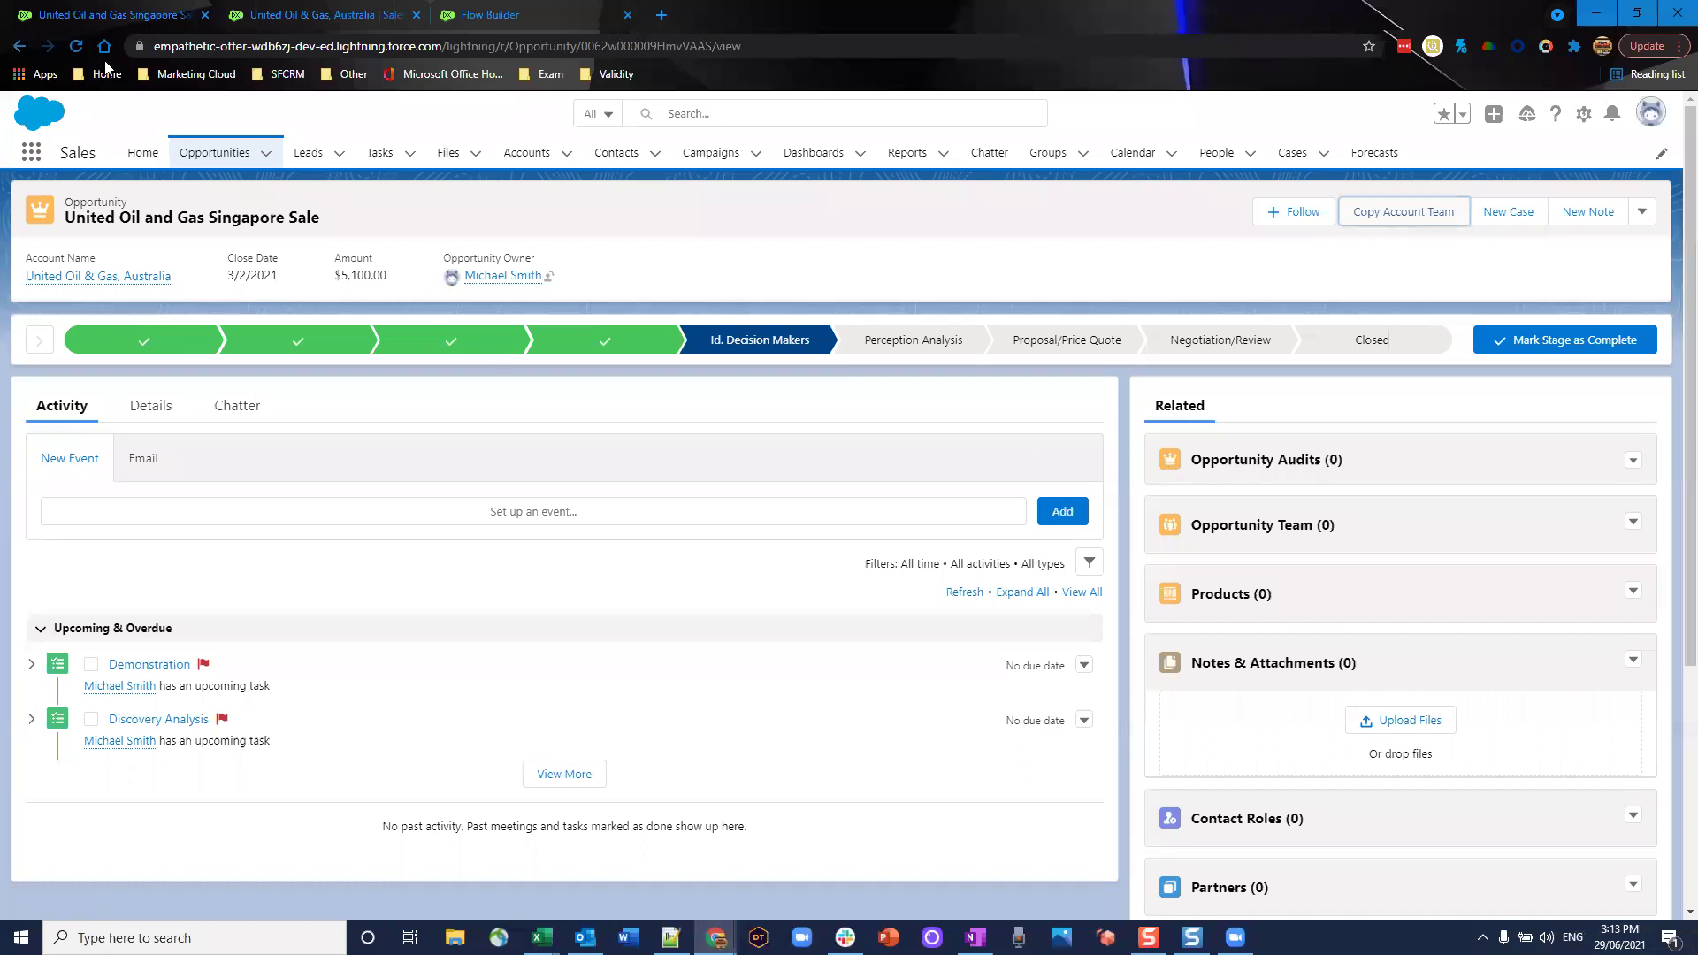
click(78, 45)
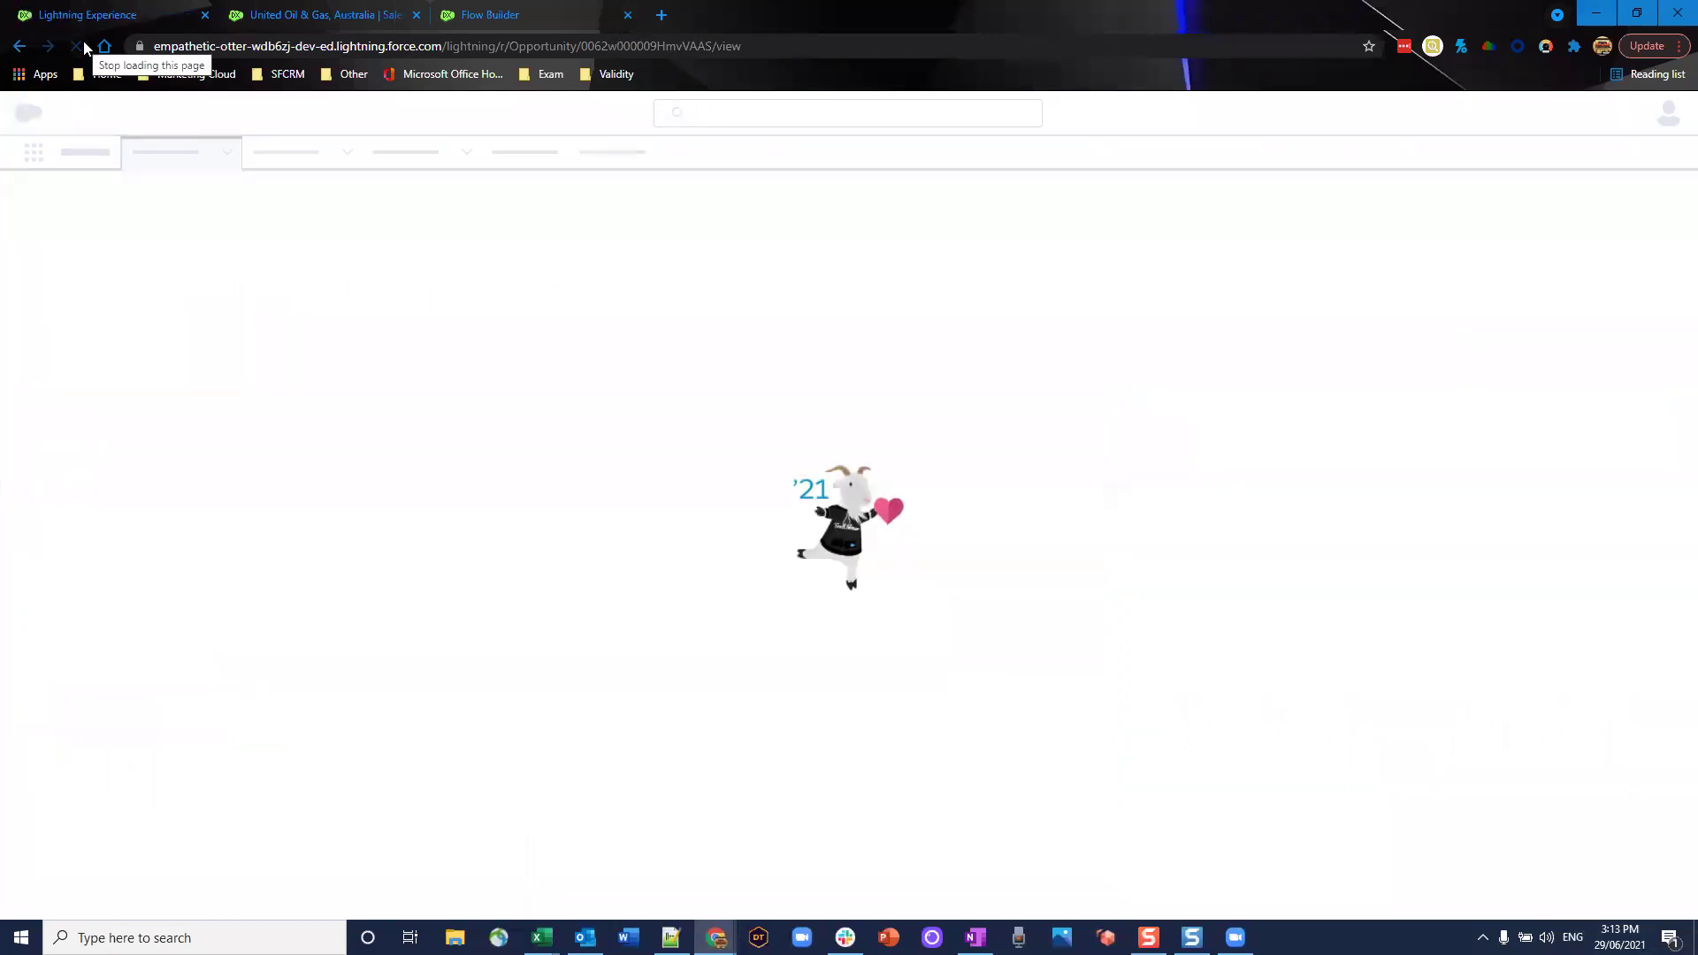